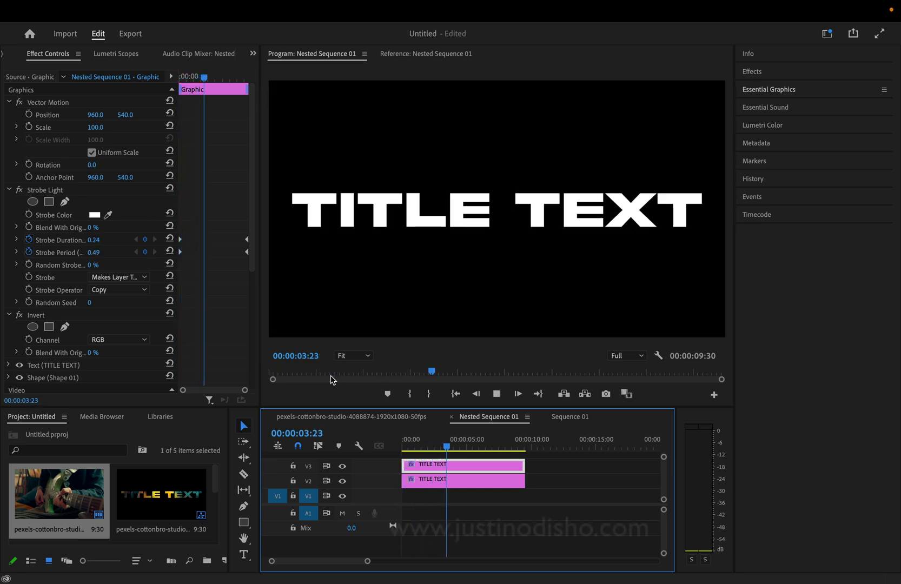
Step: Preview the pexels-cottonbro sequence from the start, then delete all of its clips
click(346, 416)
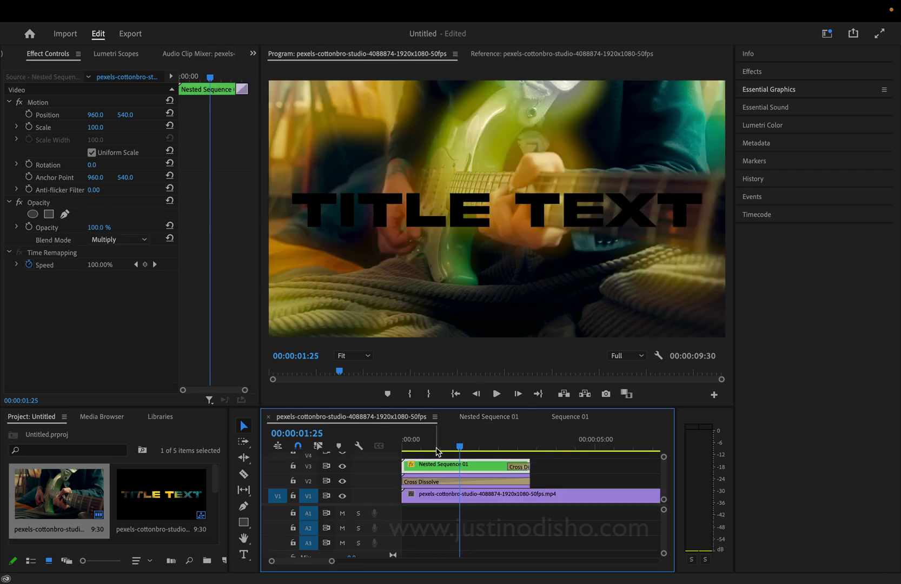
key(Home)
key(space)
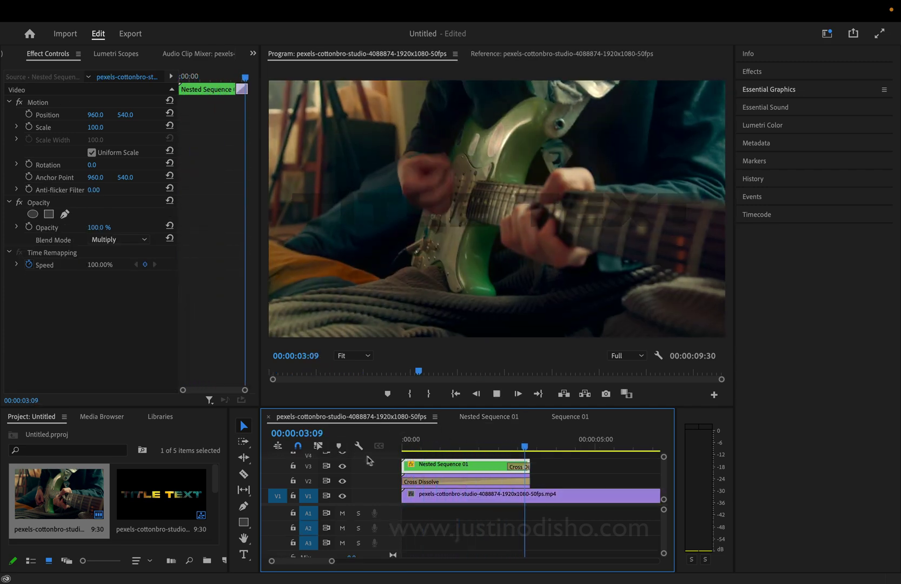
key(space)
key(super+a)
key(Delete)
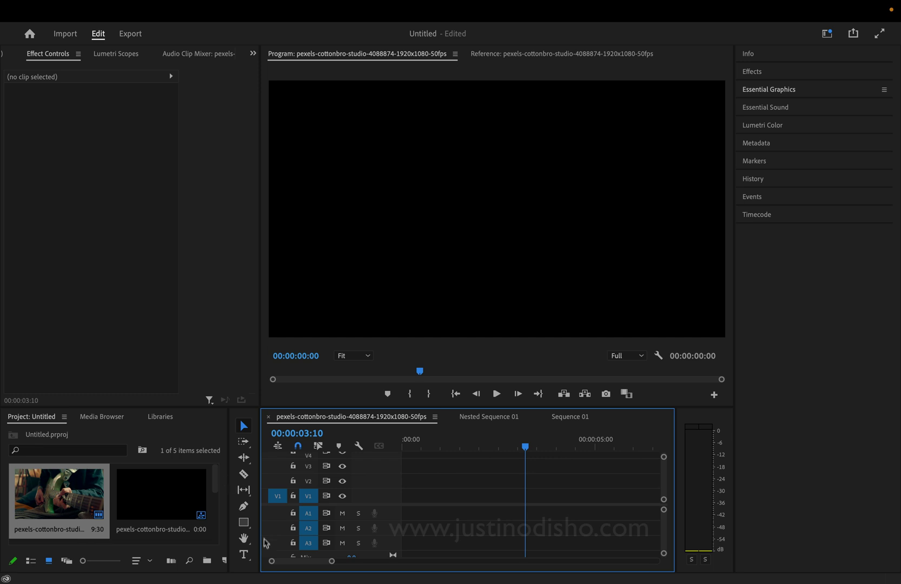
Step: Add a text layer reading 'TITLE TEXT' in the Program frame
click(244, 555)
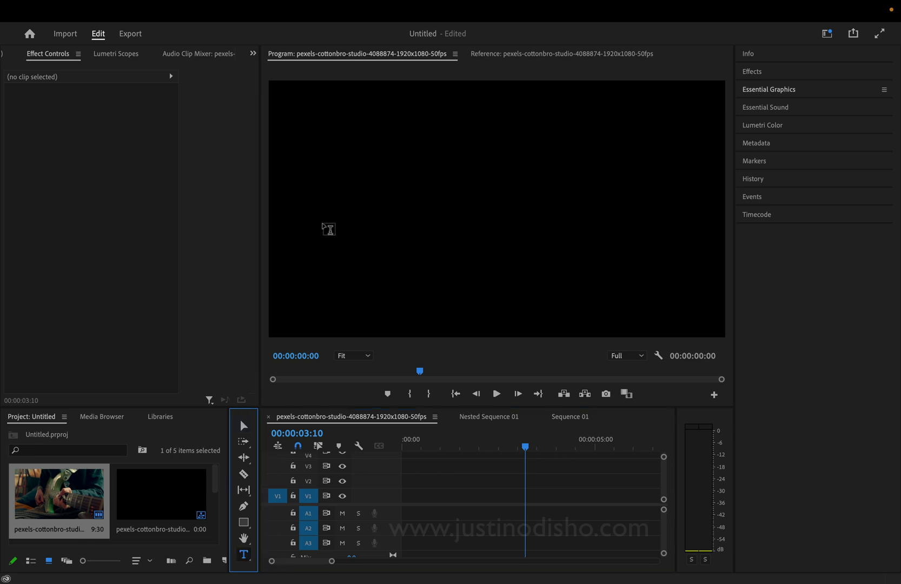
click(324, 225)
text(TITLE TEXT)
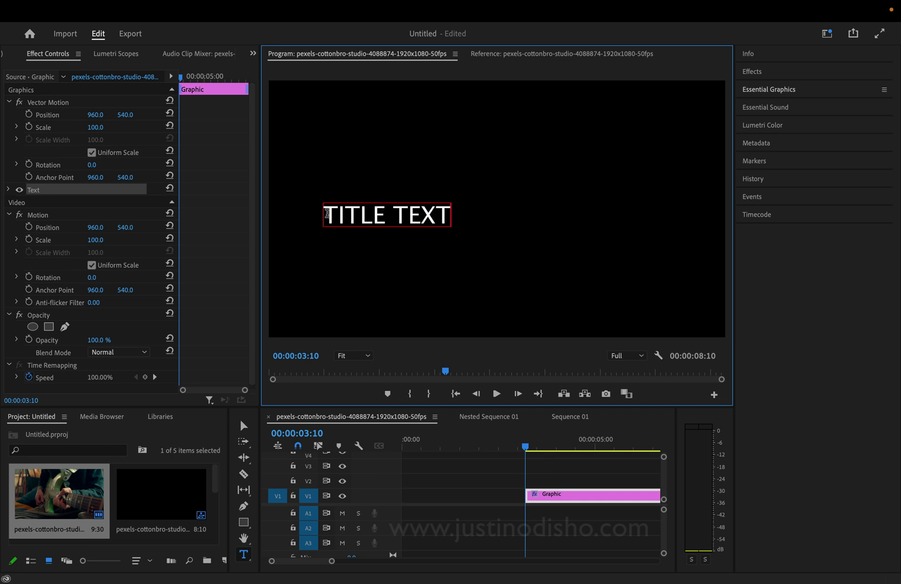
key(ctrl+a)
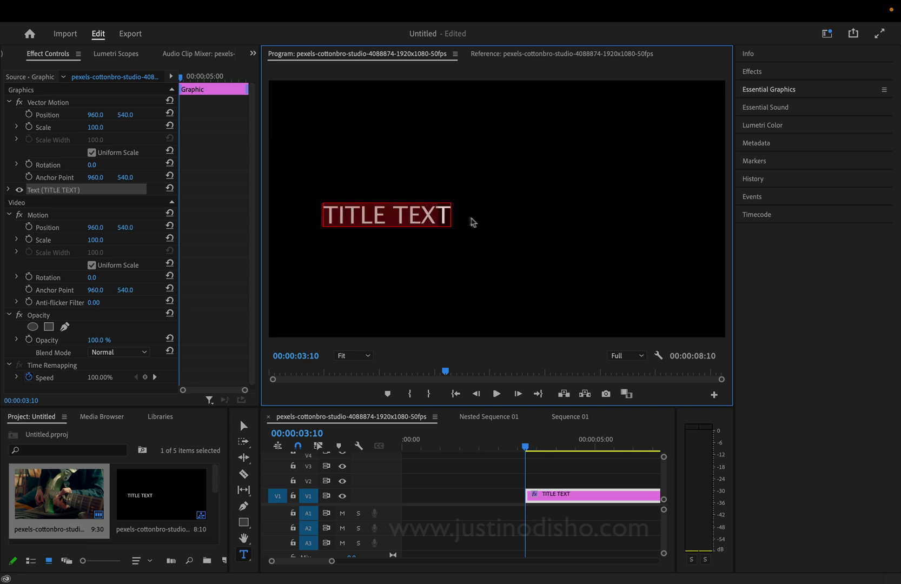
Step: Enlarge the title in Essential Graphics and set its font to Akira Expanded
click(770, 93)
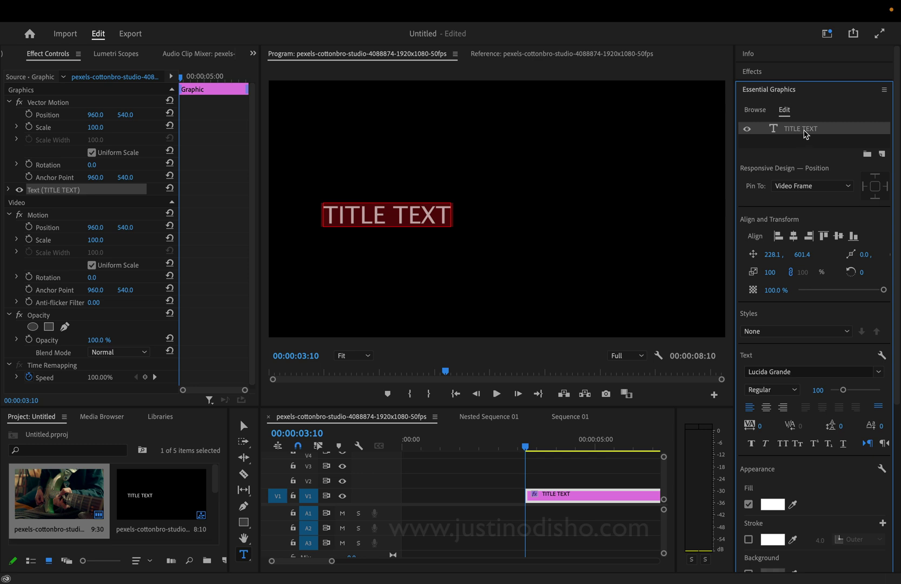
drag(770, 272, 838, 238)
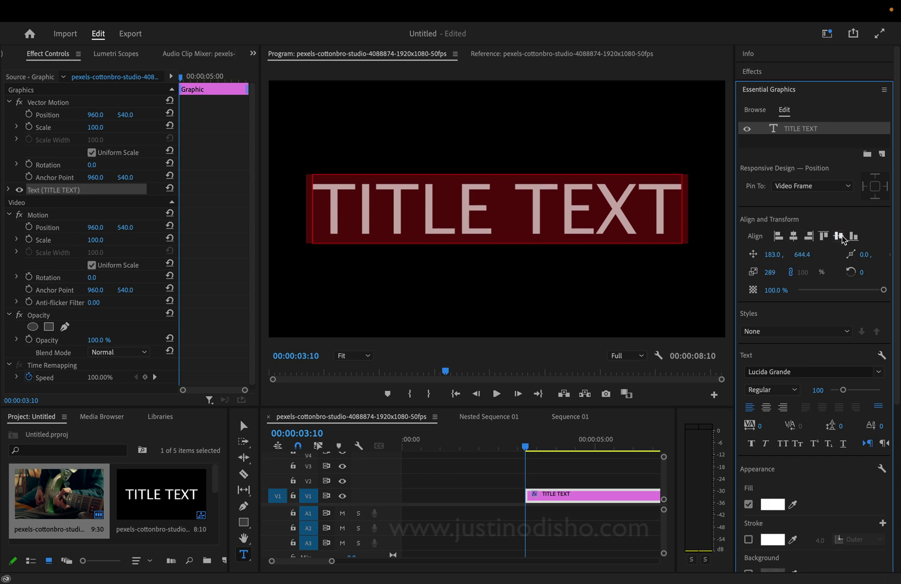
click(787, 372)
text(akira)
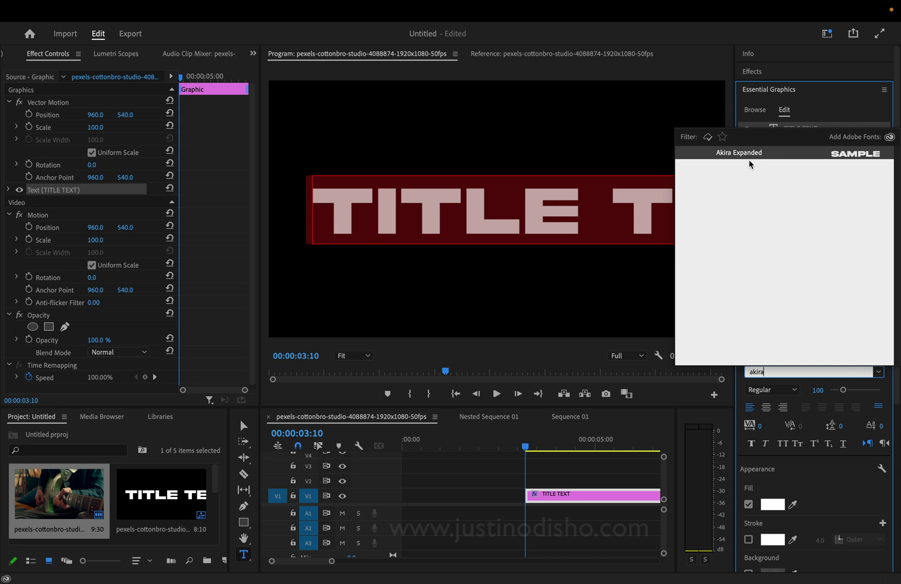
click(750, 161)
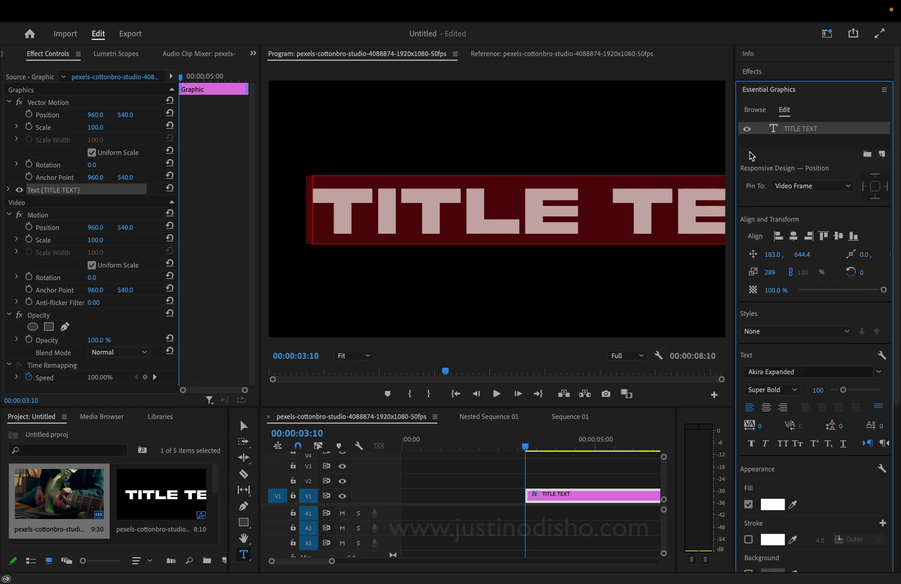
Step: Scale the title down to about 201 and centre it horizontally and vertically
click(841, 237)
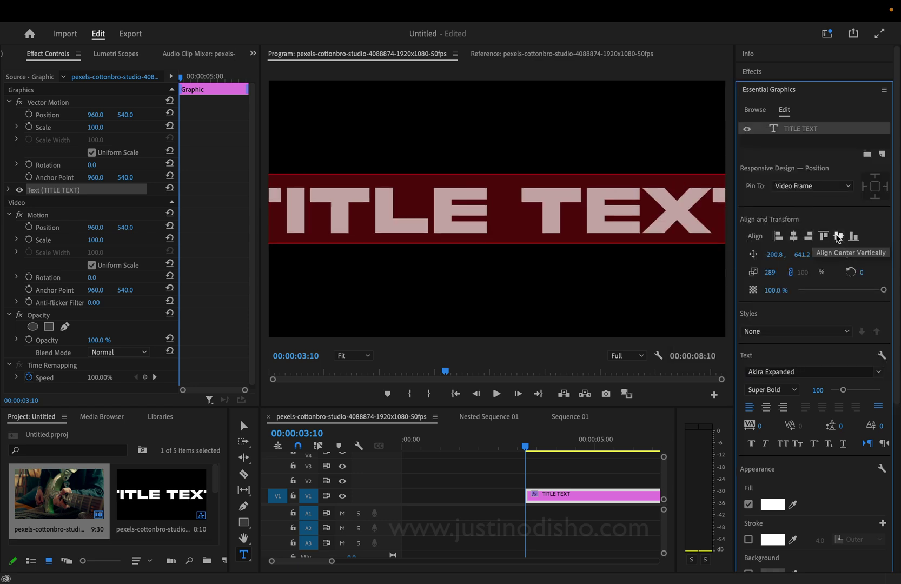
drag(779, 272, 775, 272)
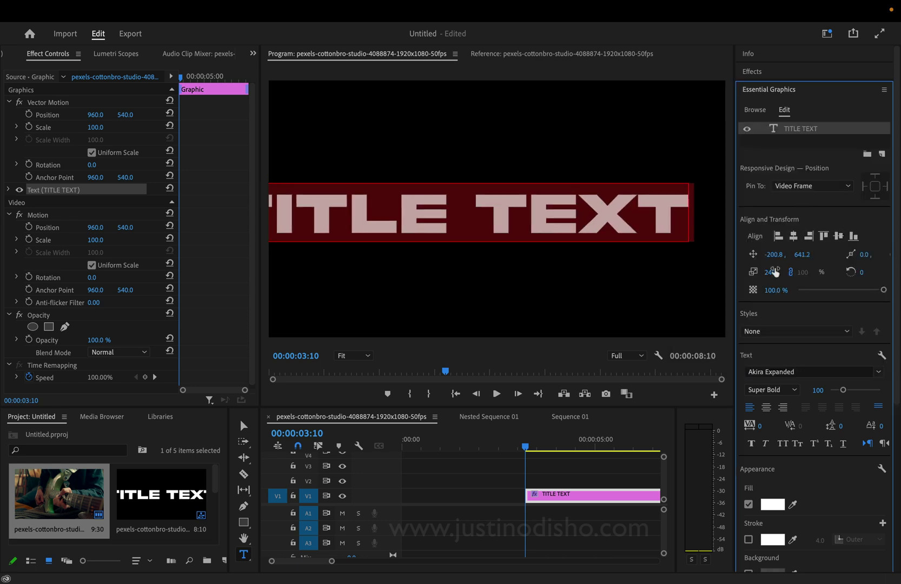
click(793, 236)
click(838, 236)
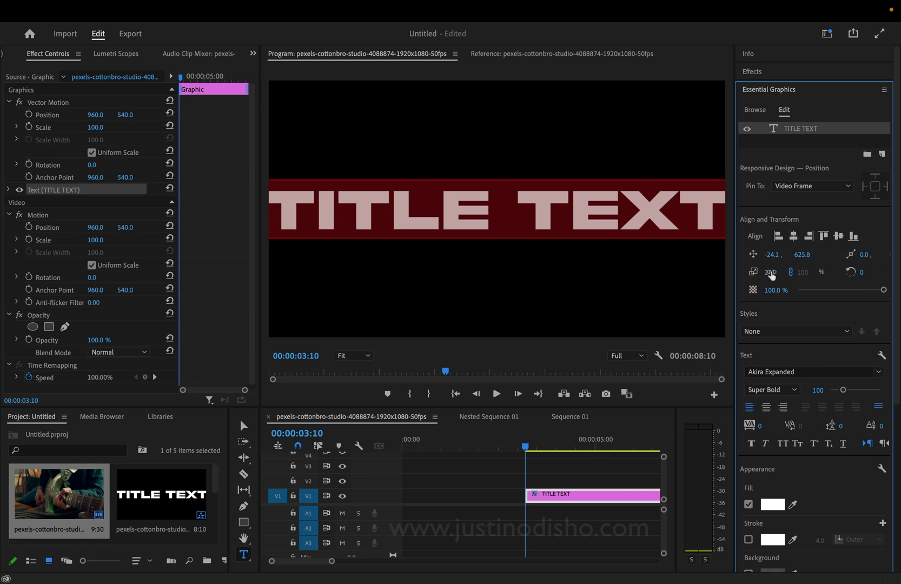
drag(775, 272, 776, 272)
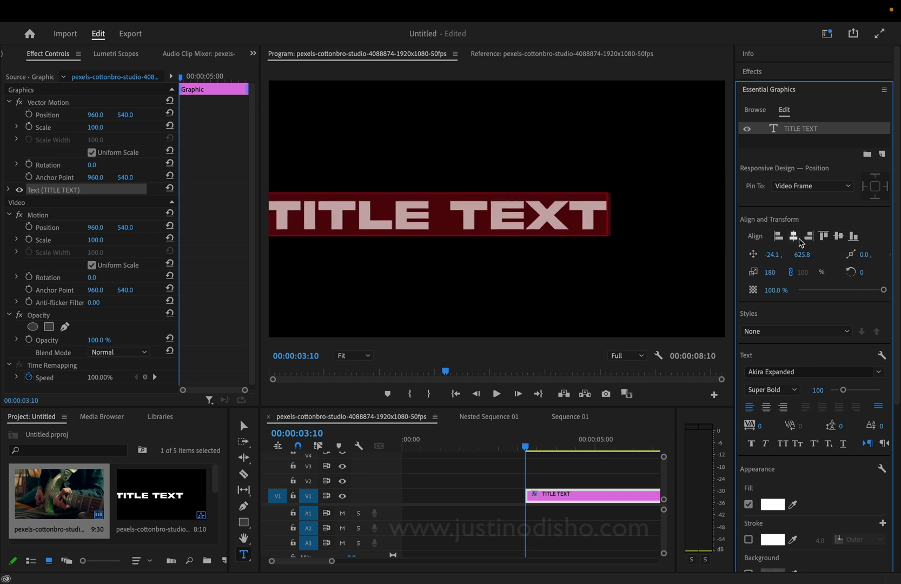
click(793, 236)
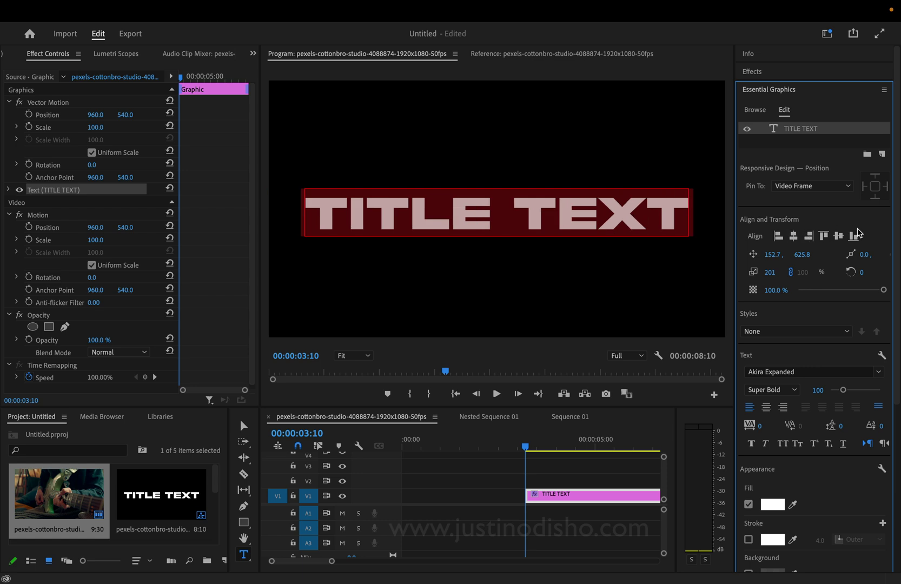
Step: Centre the title vertically and move the TITLE TEXT clip to 00:00
click(838, 236)
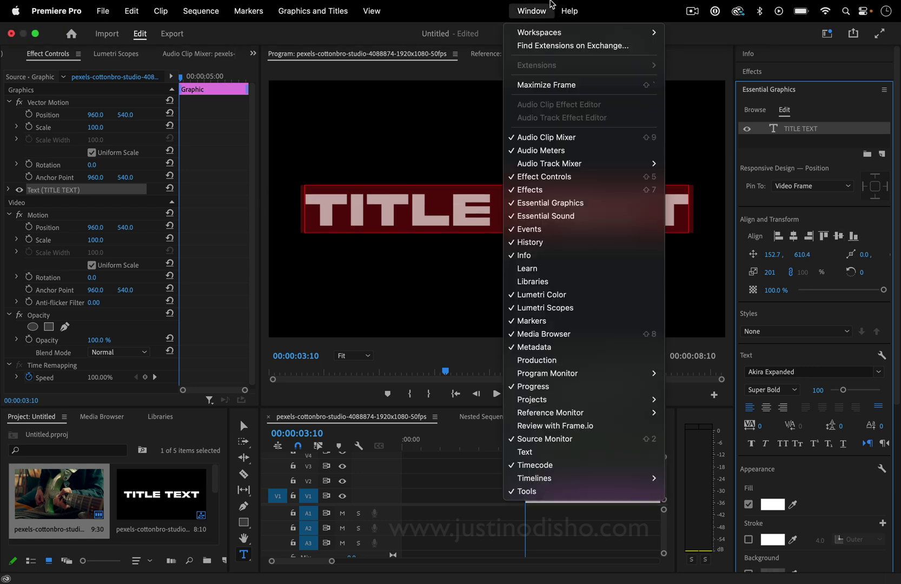
click(551, 6)
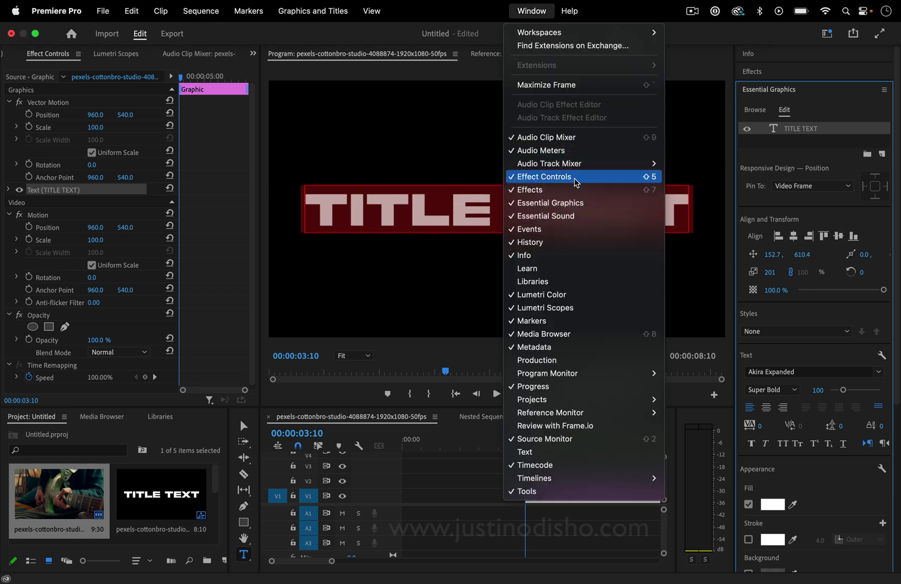
click(837, 127)
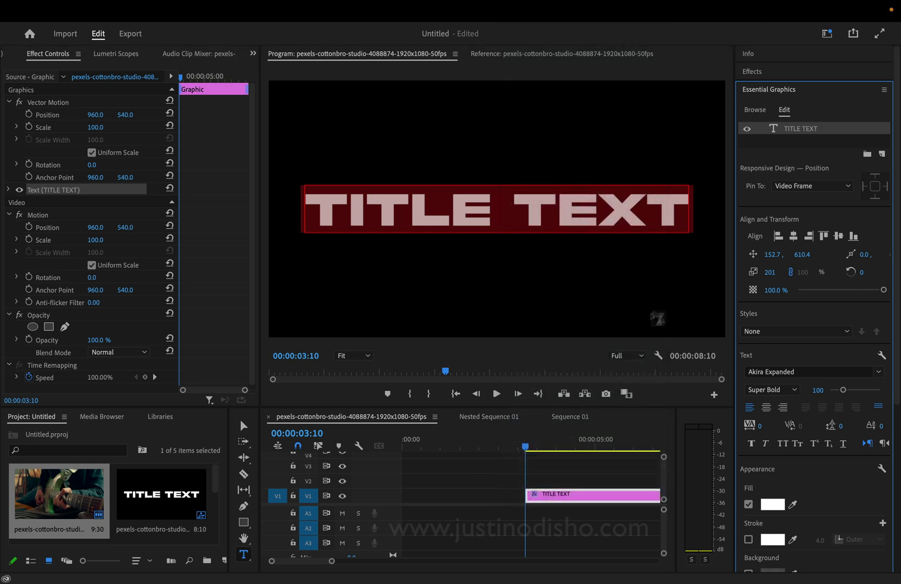
click(816, 143)
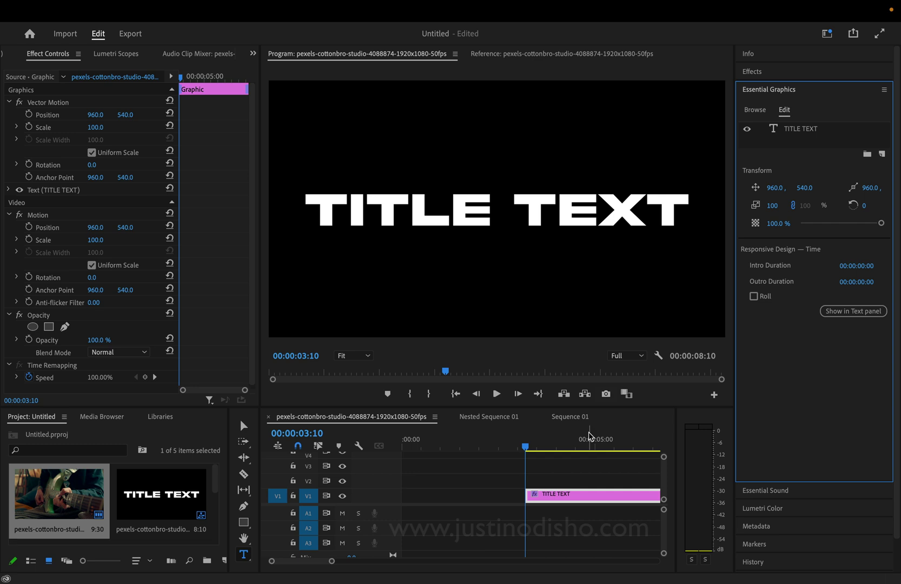
drag(574, 495, 451, 495)
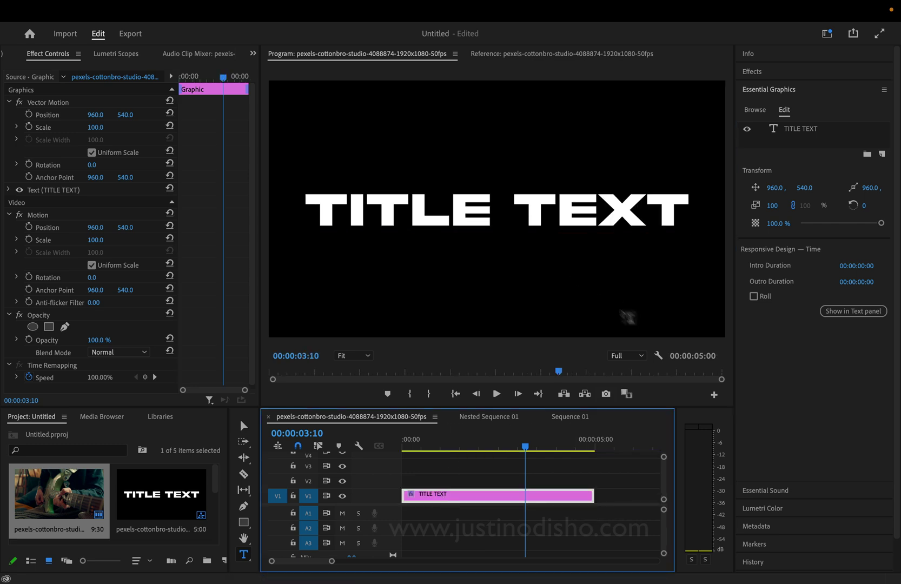
Step: Turn on the Transparency Grid and place the guitar footage on V2 beneath the title
click(658, 356)
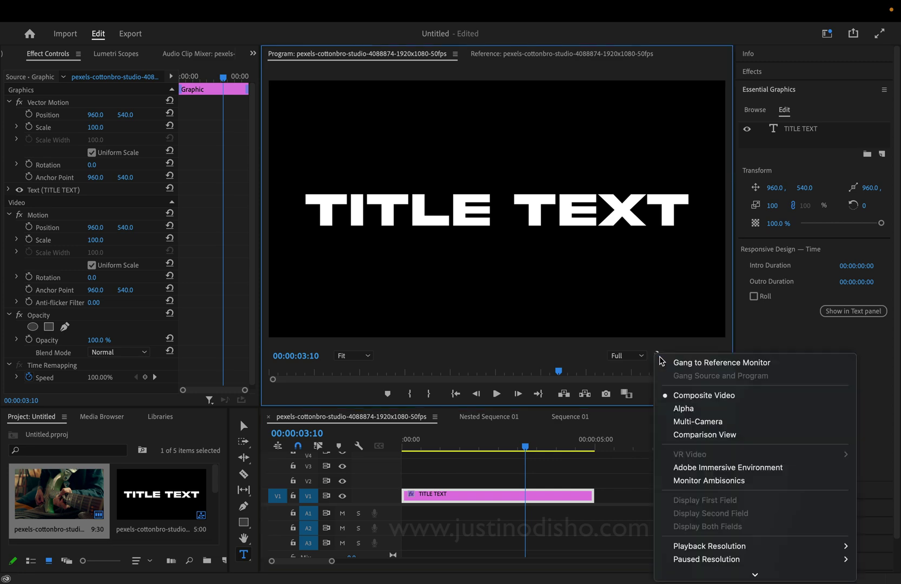
mouse_move(726, 580)
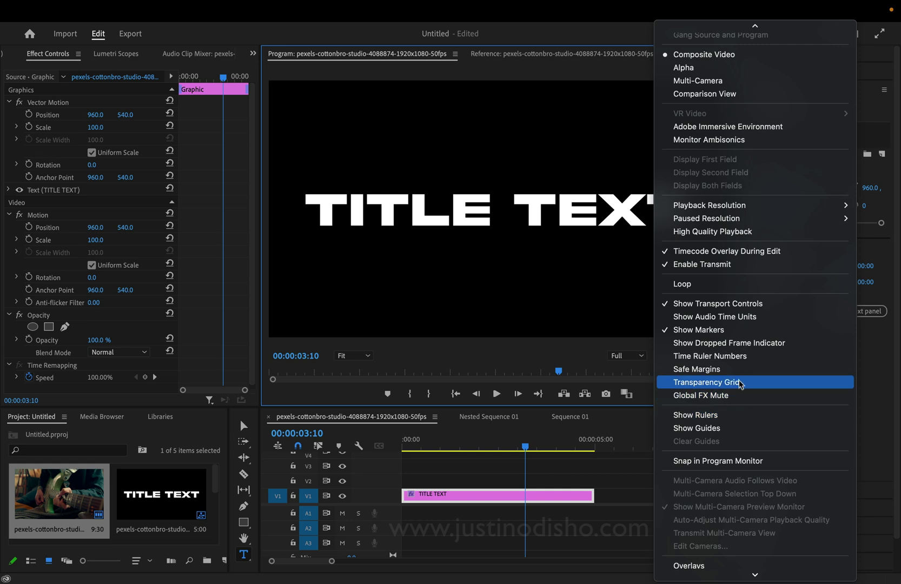
click(739, 383)
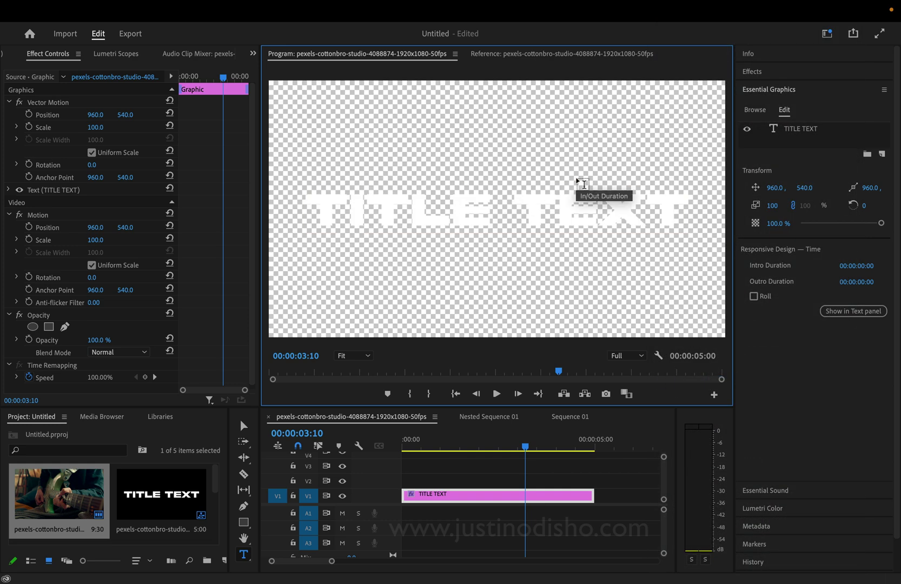
click(659, 355)
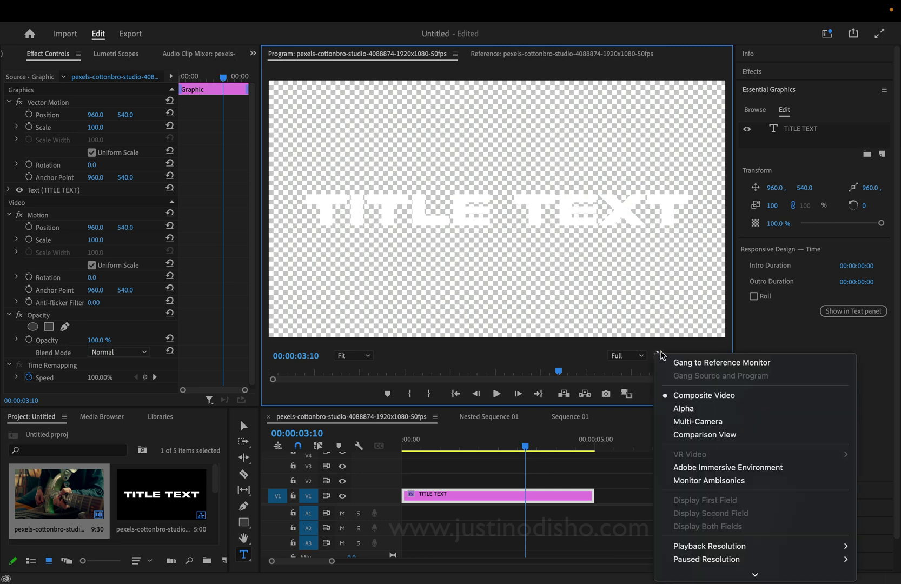
click(661, 356)
drag(75, 494, 420, 465)
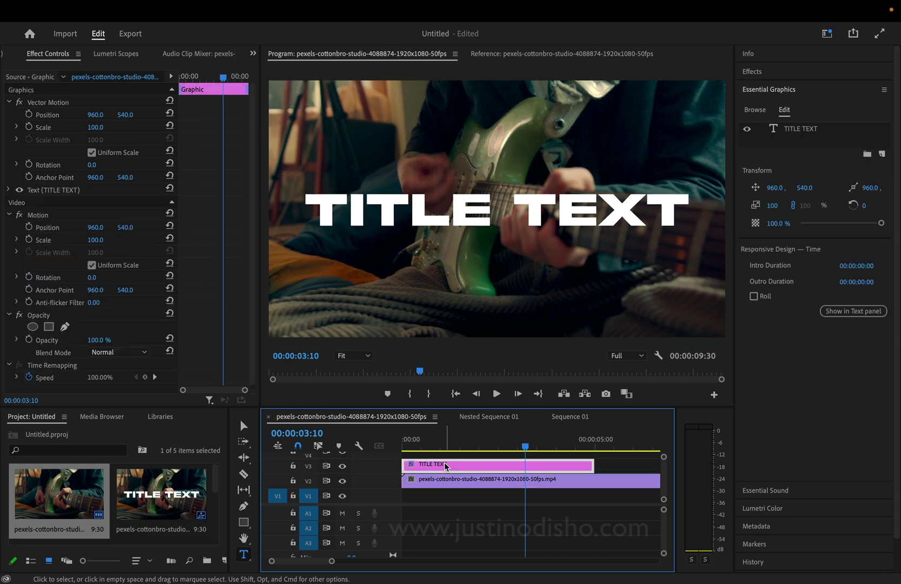
Step: Draw a rectangle in the title graphic covering the whole frame
click(817, 138)
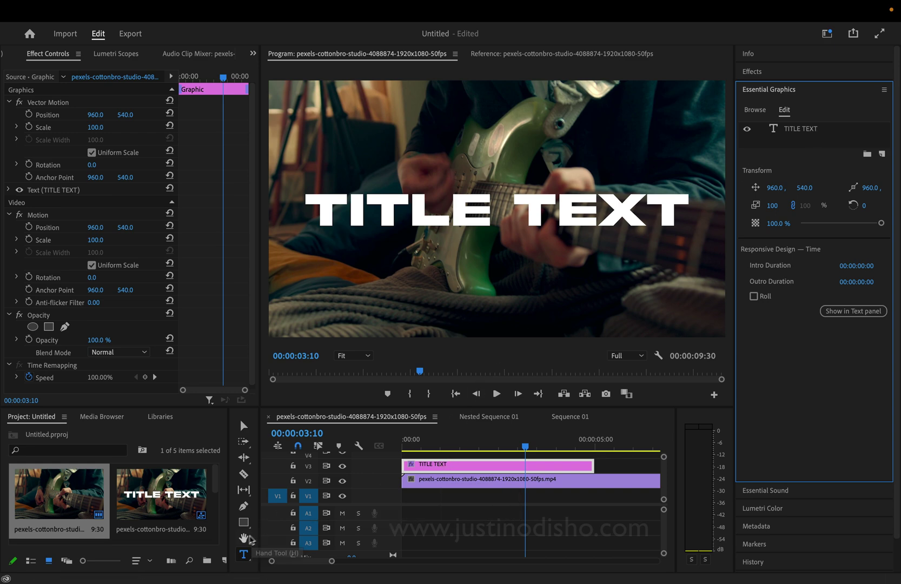
drag(243, 522, 299, 519)
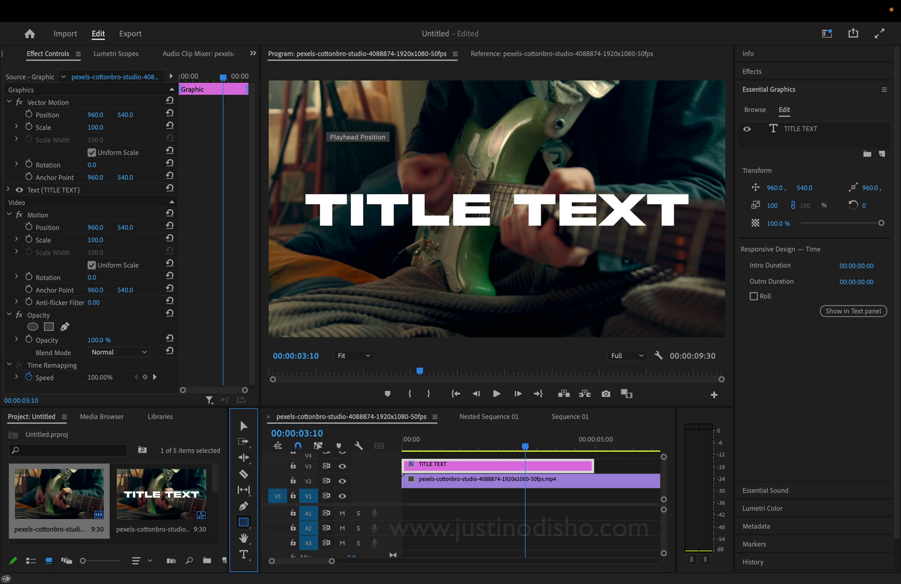
mouse_move(270, 82)
mouse_down()
mouse_move(565, 316)
mouse_move(777, 389)
mouse_move(791, 408)
mouse_up()
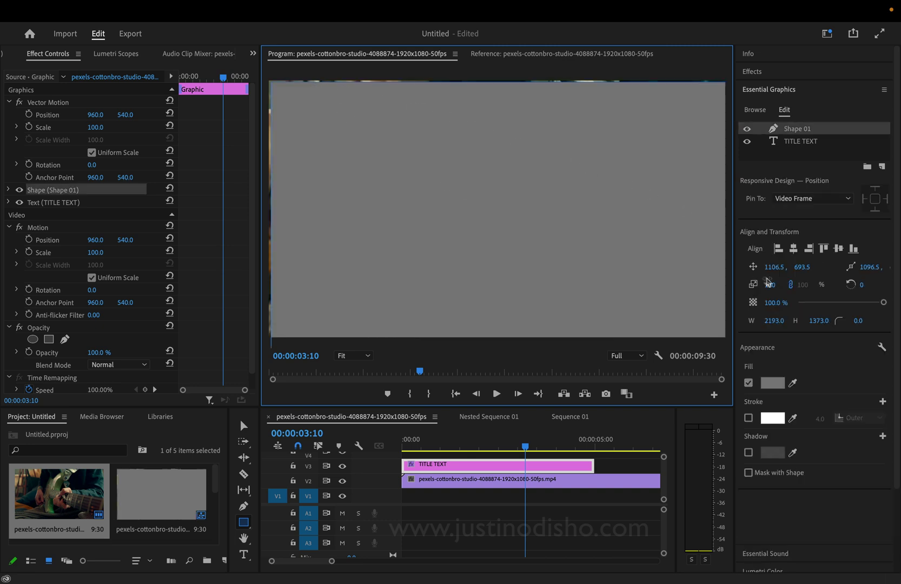
drag(769, 285, 776, 285)
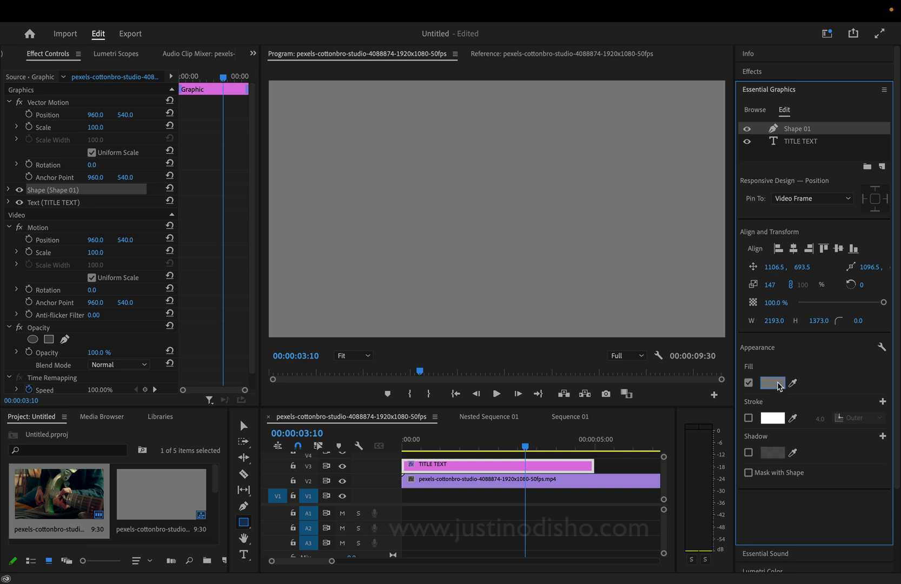
Step: Fill the rectangle with black (000000) and move Shape 01 below TITLE TEXT
click(773, 383)
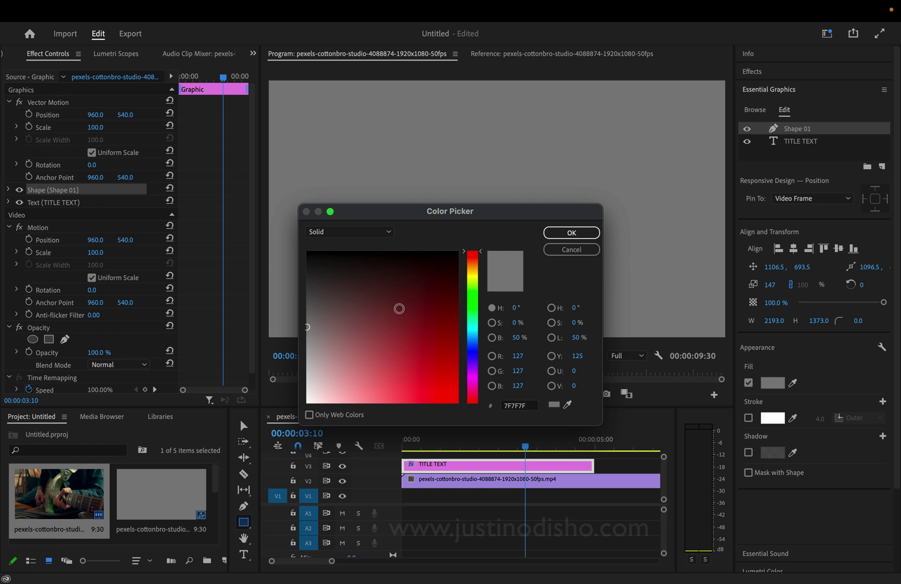
drag(399, 309, 441, 246)
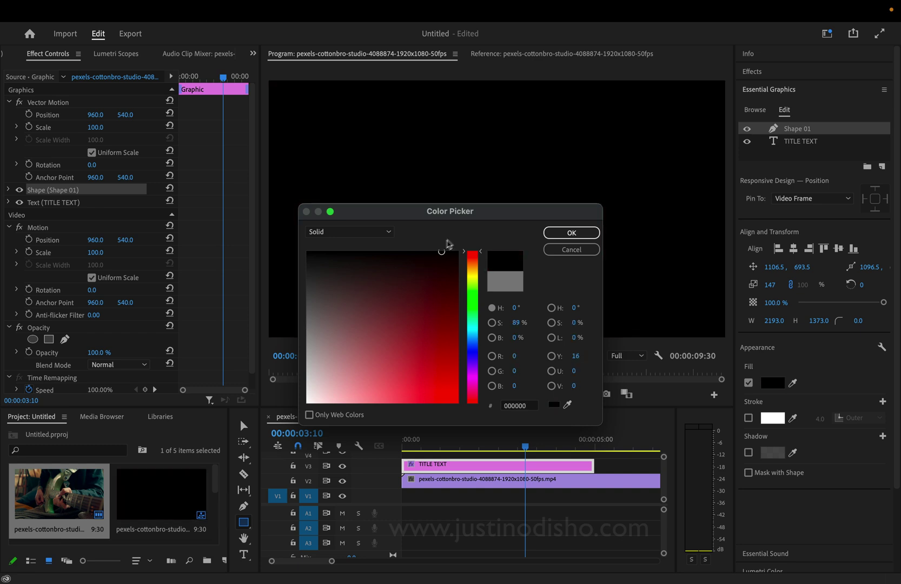
click(572, 233)
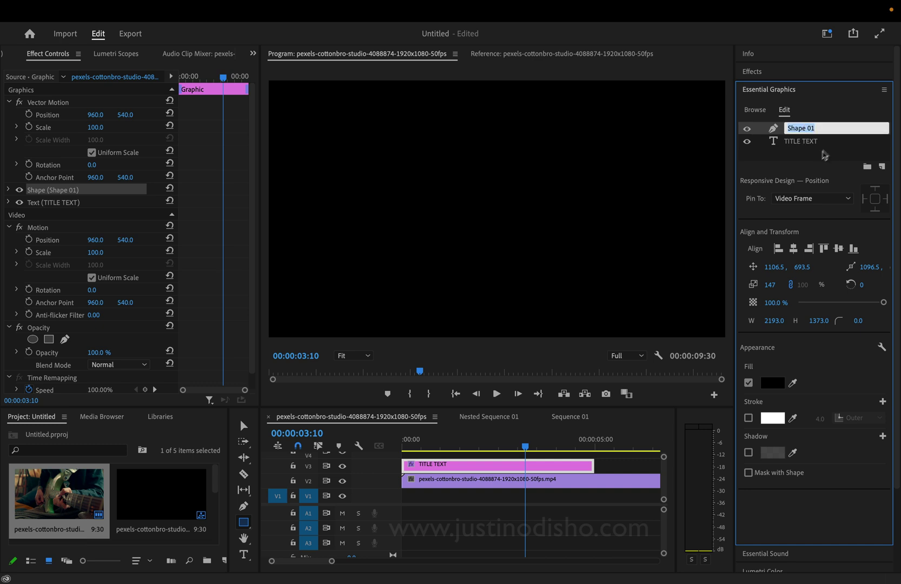
click(804, 133)
click(796, 132)
drag(800, 132, 800, 153)
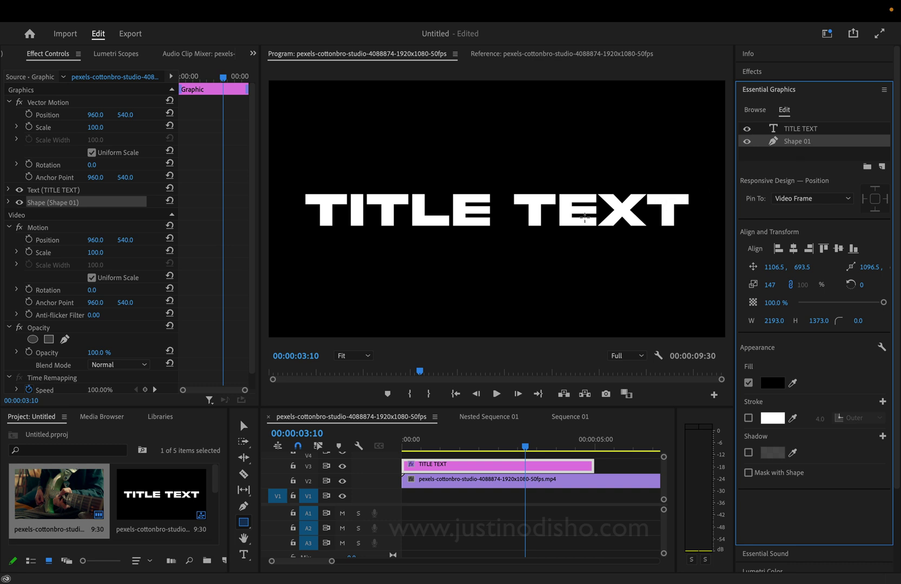
Step: Delete the guitar clip and Alt-drag a copy of TITLE TEXT onto V2
click(479, 480)
key(Delete)
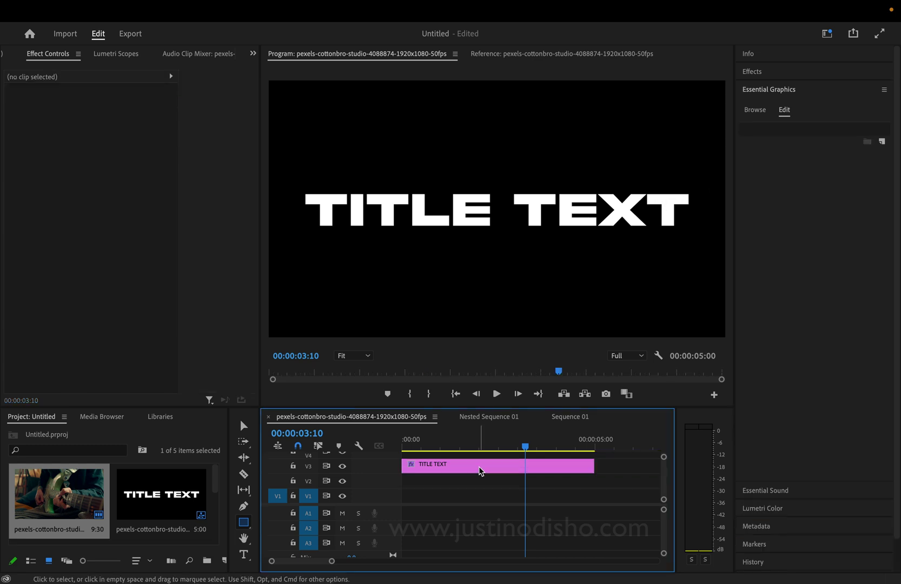
click(479, 466)
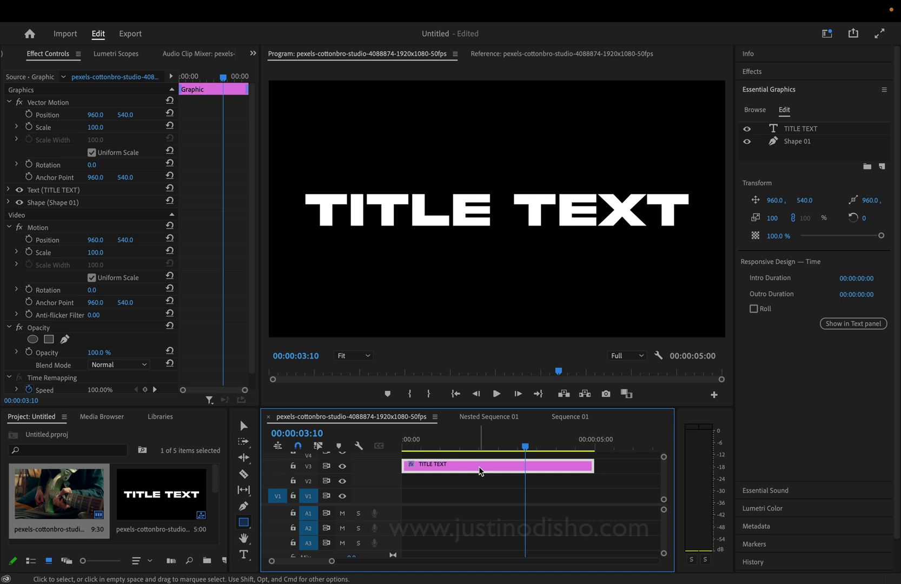
drag(479, 466, 476, 480)
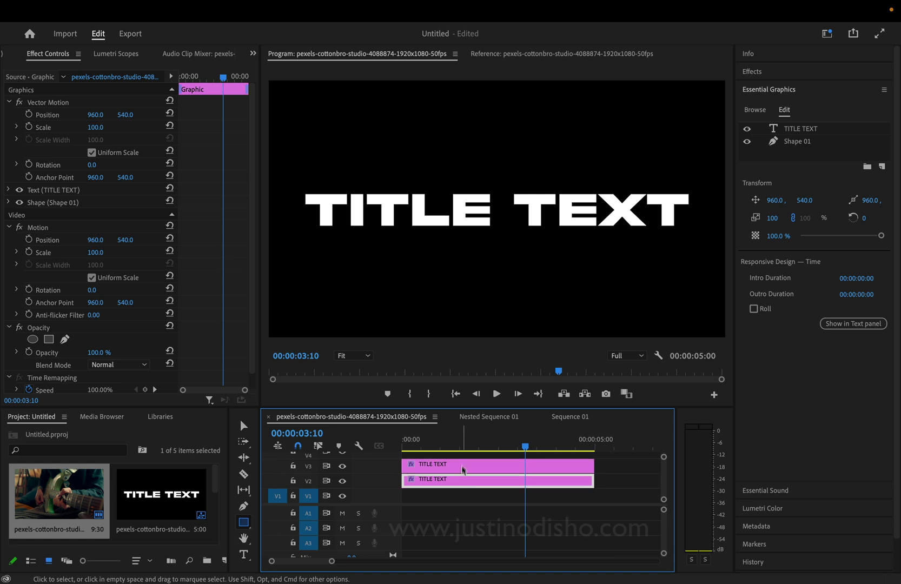
Step: Apply the Invert effect to the top TITLE TEXT clip and compare the layers
click(765, 74)
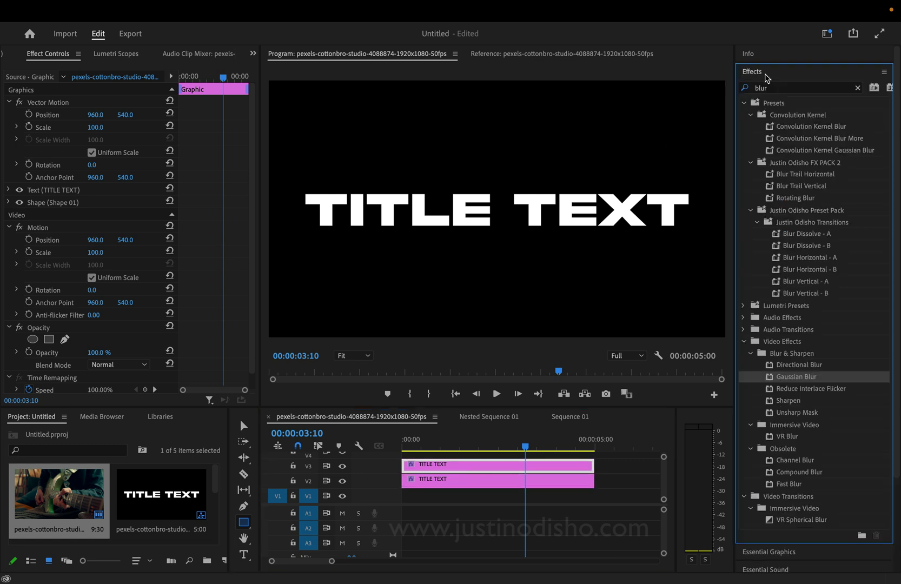
double_click(776, 86)
text(invert)
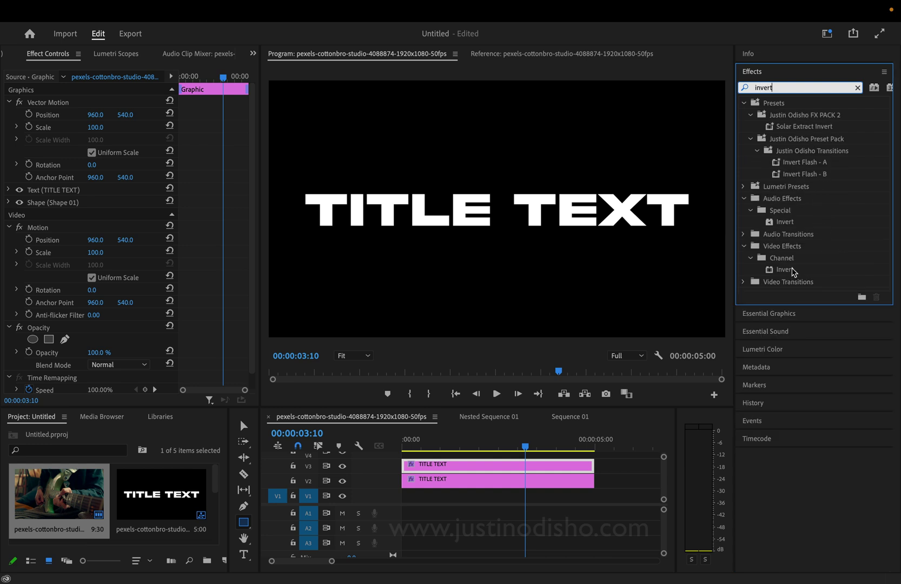
drag(793, 271, 459, 465)
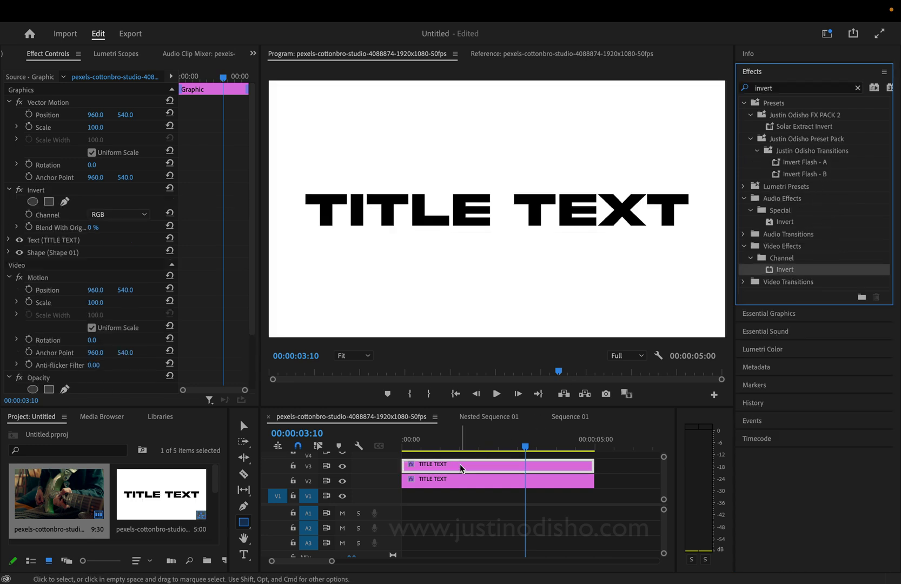
click(342, 466)
click(342, 466)
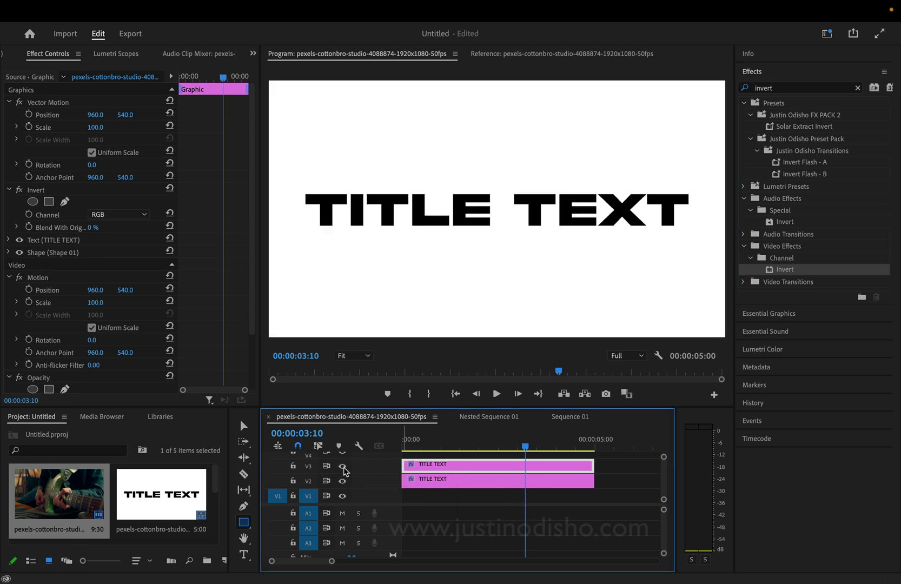
click(795, 87)
text(strobe)
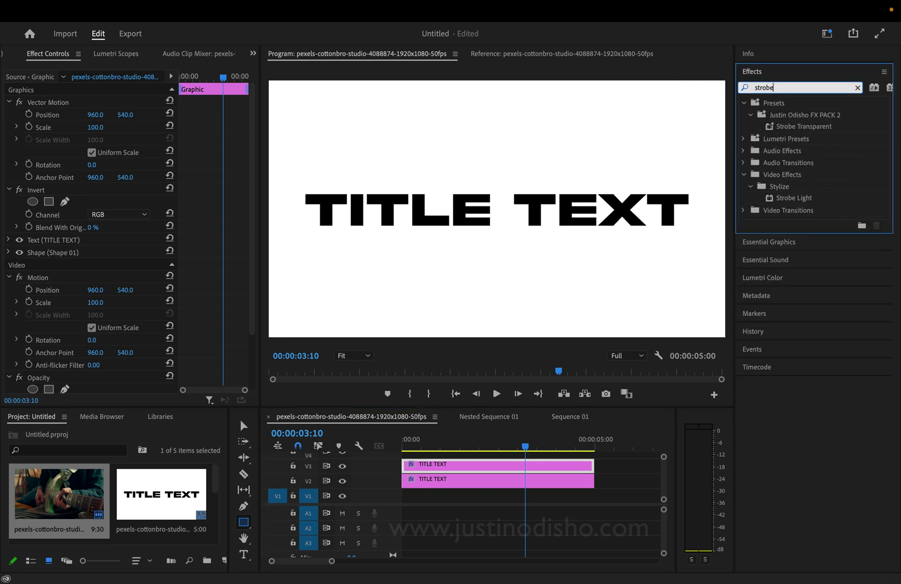
Step: Apply Stylize > Strobe Light to the V3 TITLE TEXT clip and select it in Effect Controls
drag(794, 198, 480, 466)
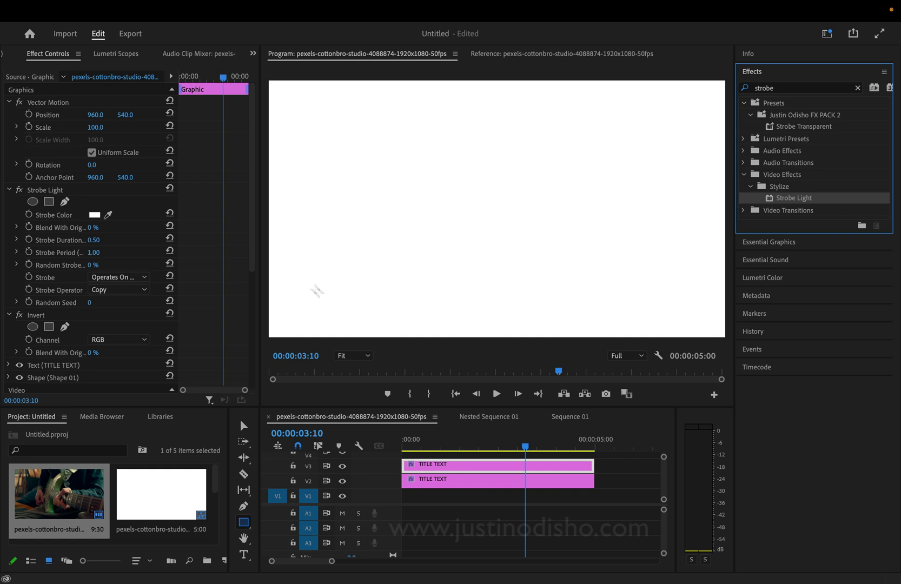
click(254, 241)
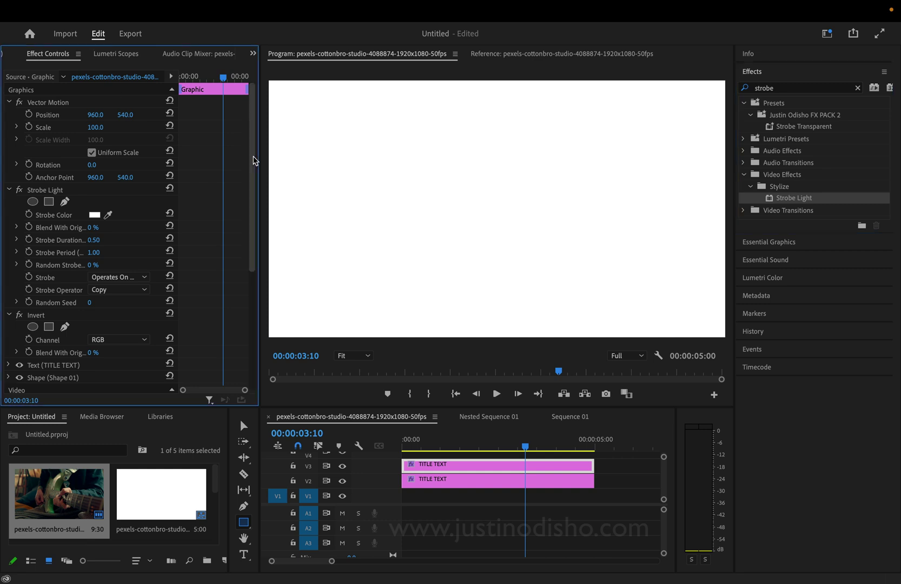
mouse_move(400, 4)
click(524, 4)
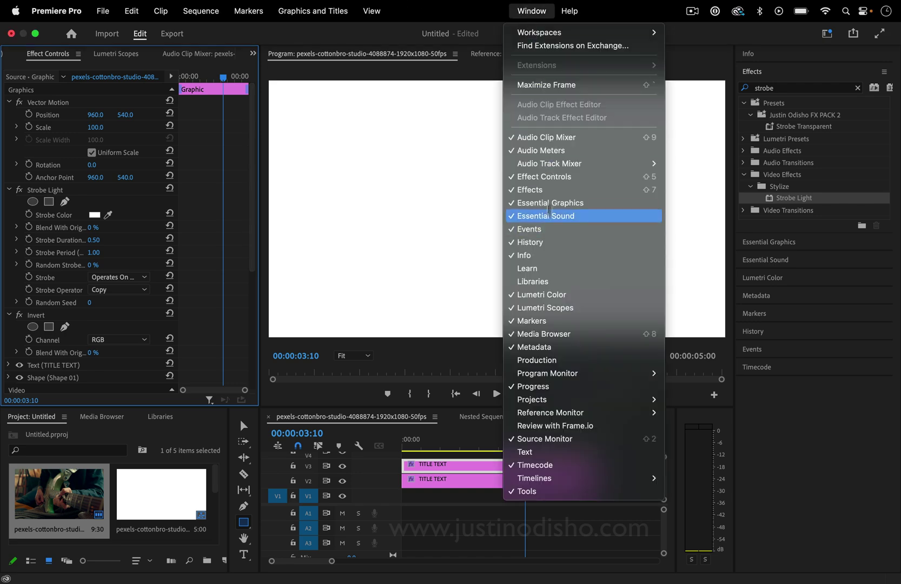
click(258, 201)
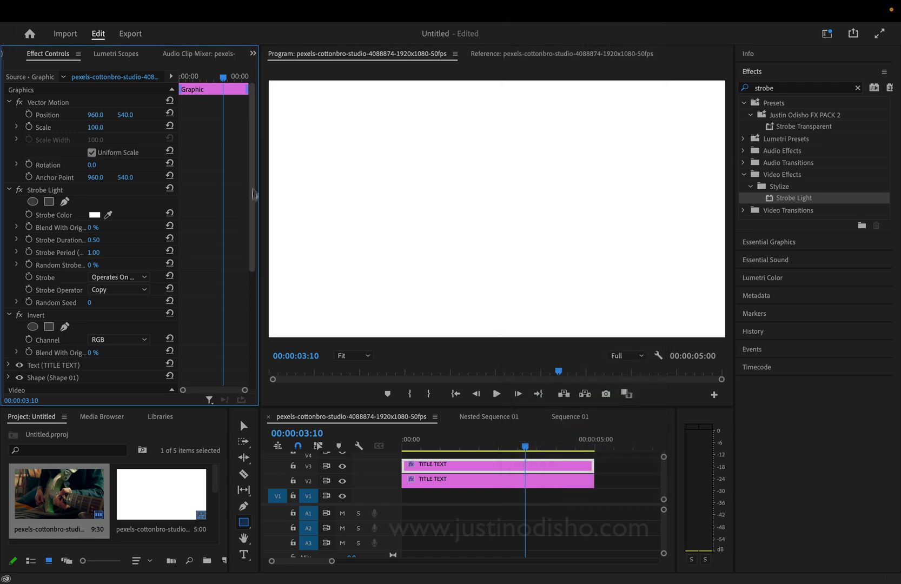
scroll(248, 276, down, 5)
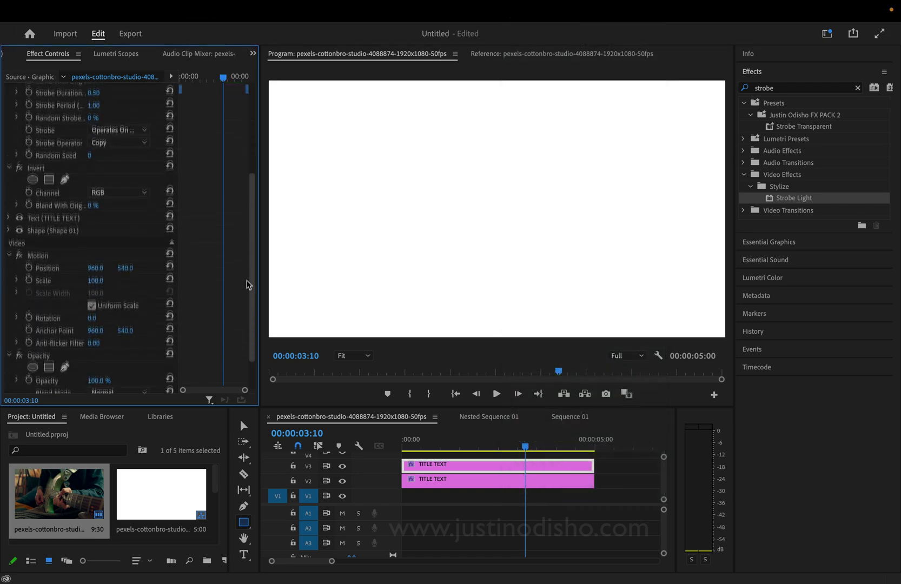
click(252, 53)
click(285, 83)
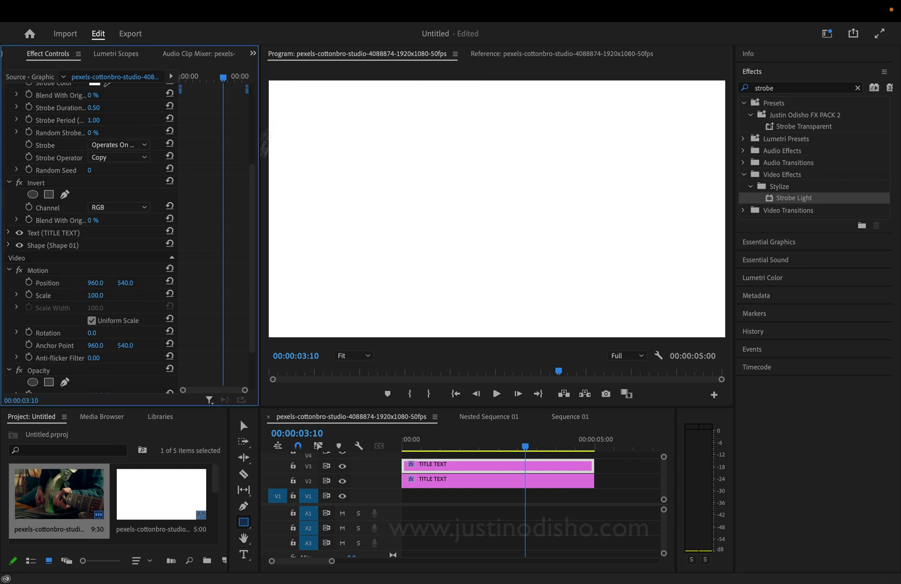
scroll(254, 286, down, 2)
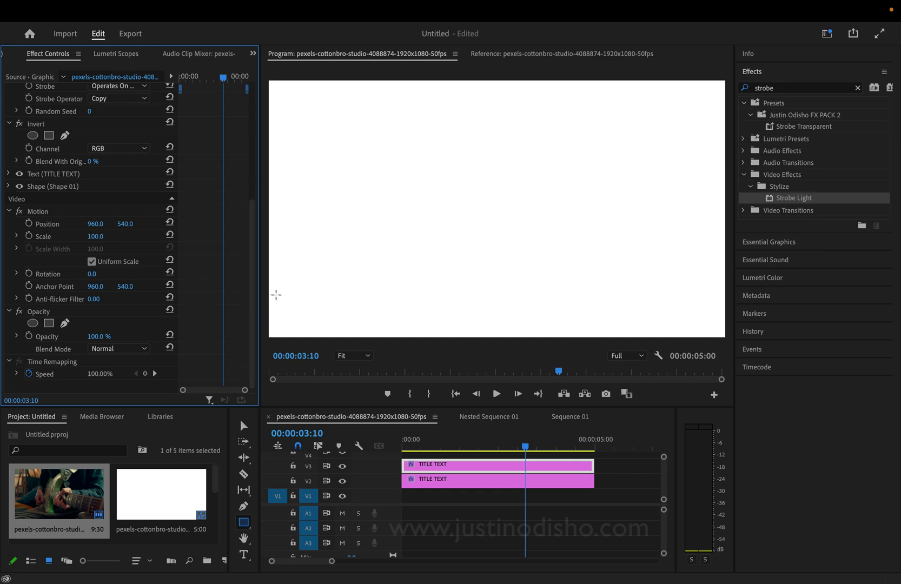
drag(254, 287, 253, 176)
click(61, 177)
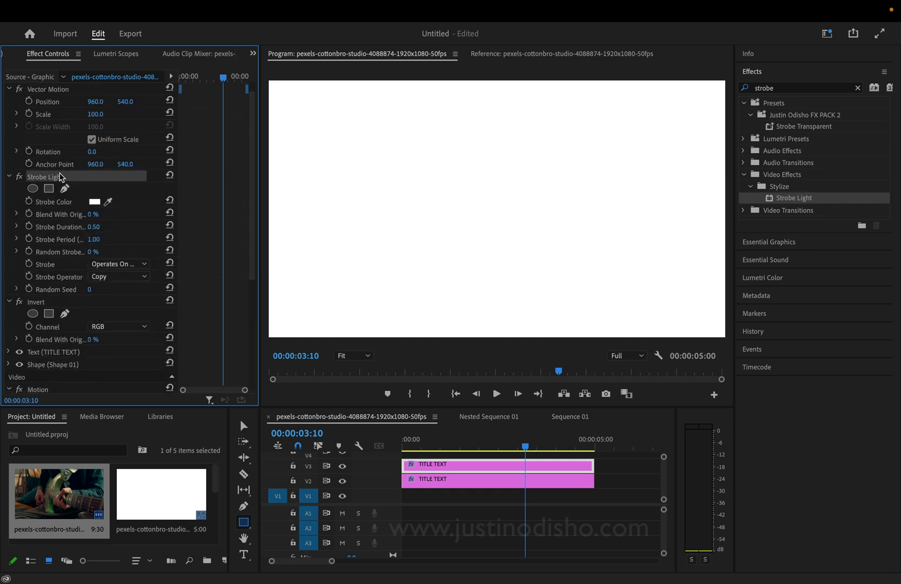
Step: Set Strobe to 'Makes Layer Transparent' and play the strobing title from the start
click(134, 269)
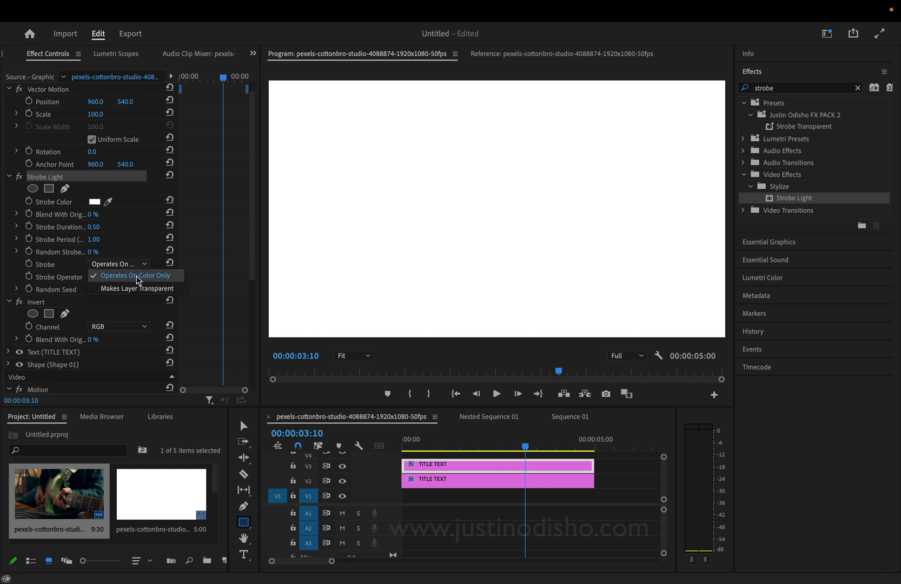
click(138, 288)
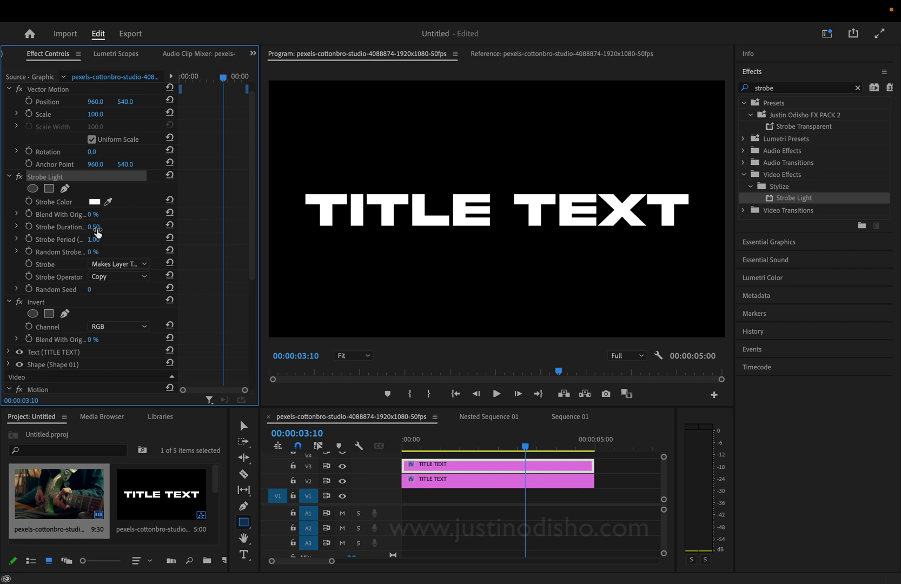
click(38, 302)
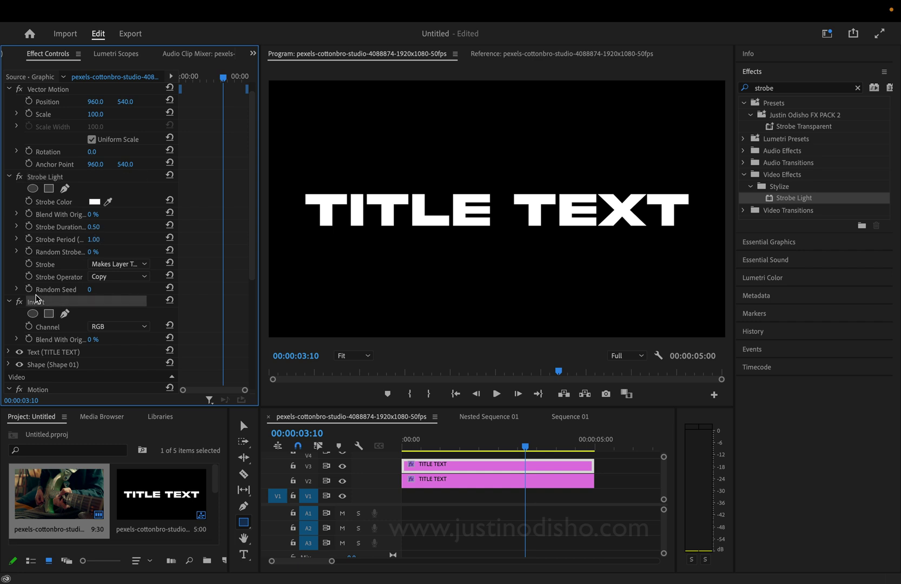
drag(446, 445, 364, 447)
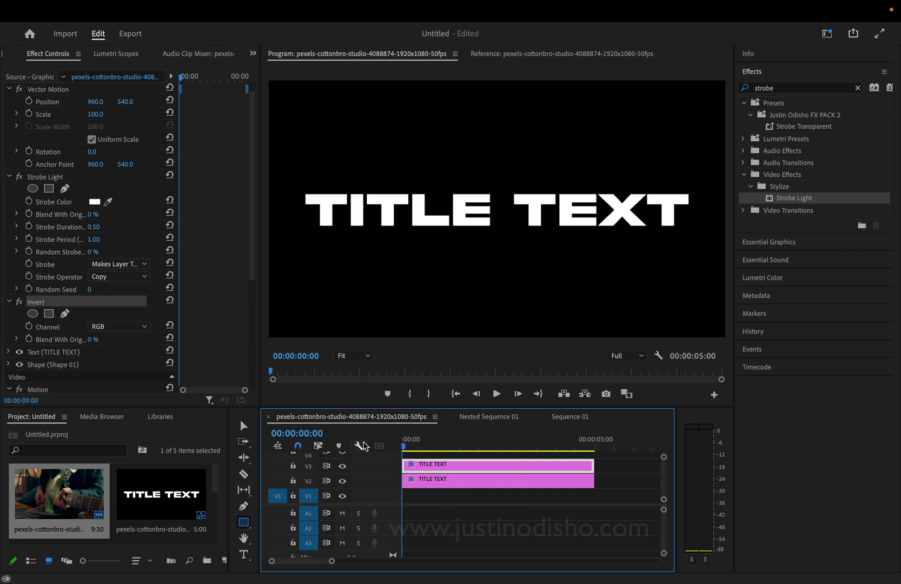
key(space)
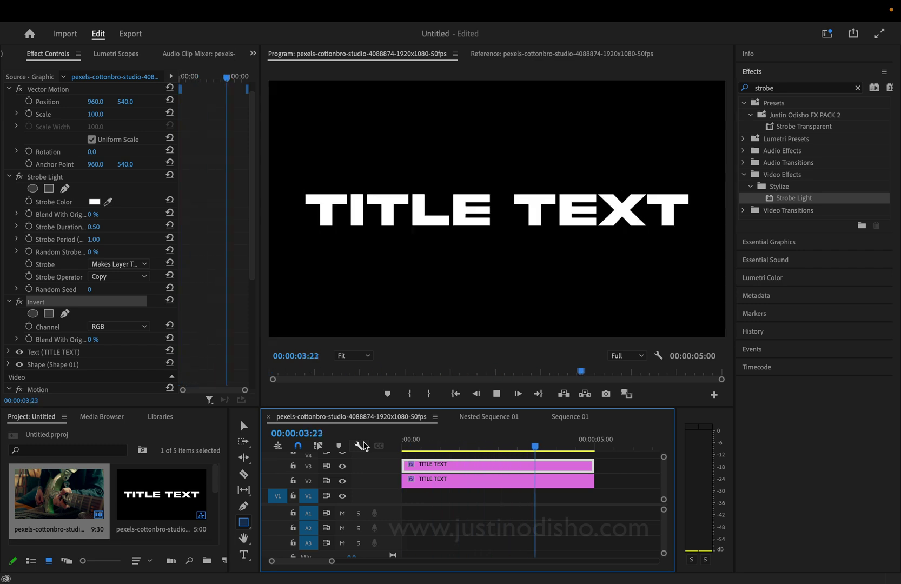
Step: Keyframe Strobe Duration at 0.10 and Strobe Period at 0.20 at the clip start
key(Home)
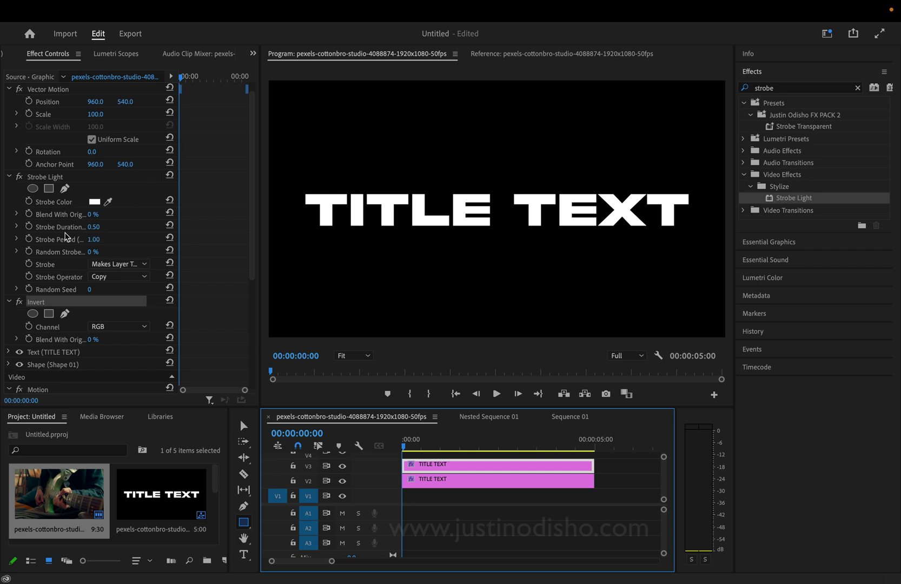
click(29, 226)
click(29, 239)
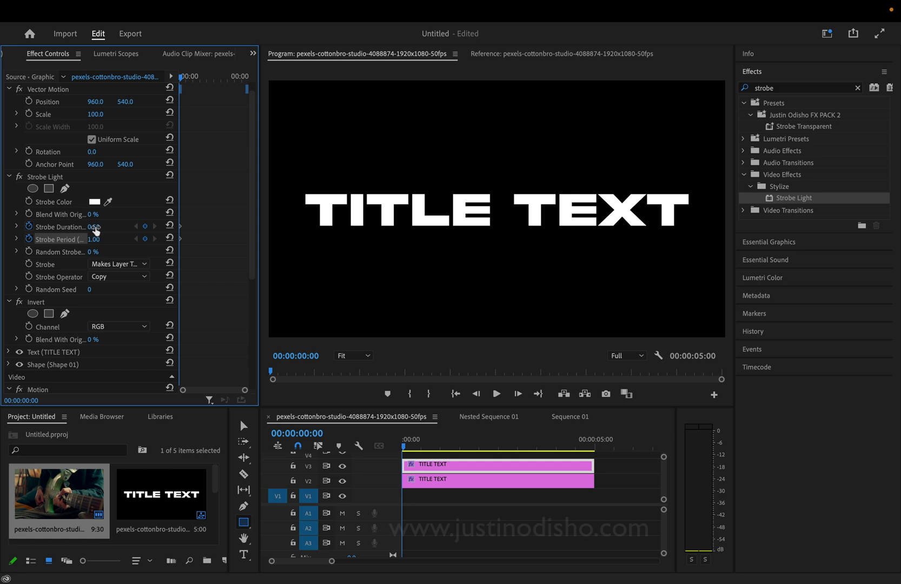
click(95, 227)
key(Return)
click(104, 236)
text(.2)
Step: Add ending Strobe Duration and Period keyframes, then preview the ramp from the start
drag(205, 81, 256, 83)
click(103, 226)
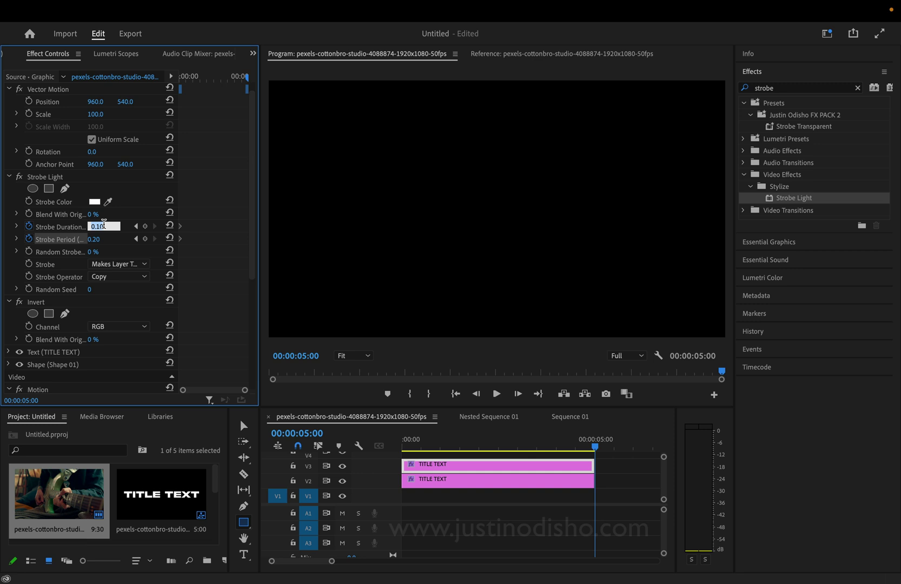
click(103, 239)
drag(213, 82, 2, 79)
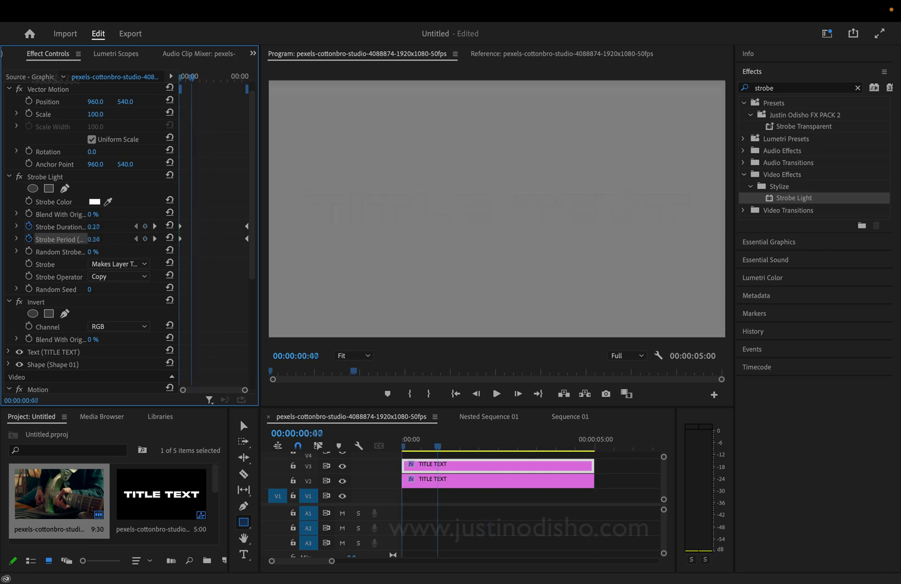
key(space)
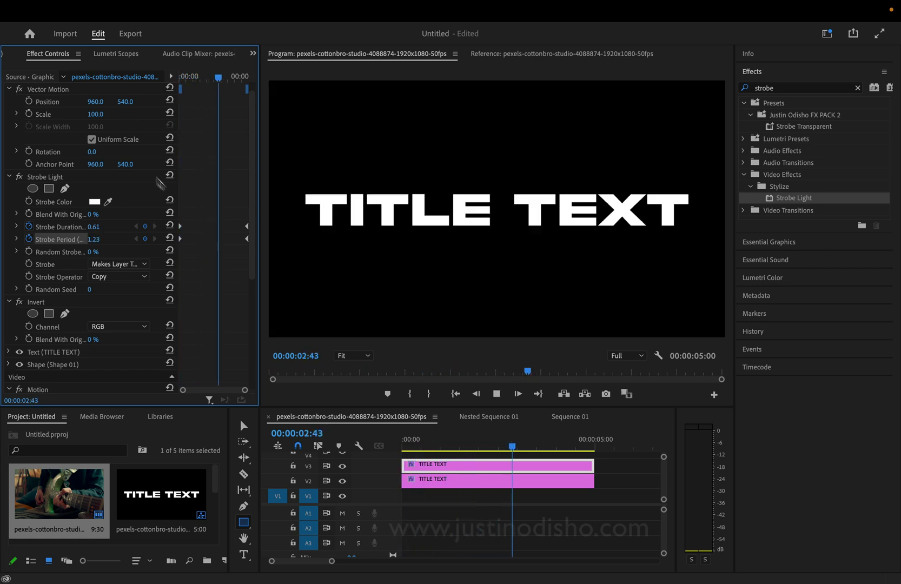
key(space)
Step: Change the final Strobe Duration keyframe to 0.50 and replay the strobe
click(155, 227)
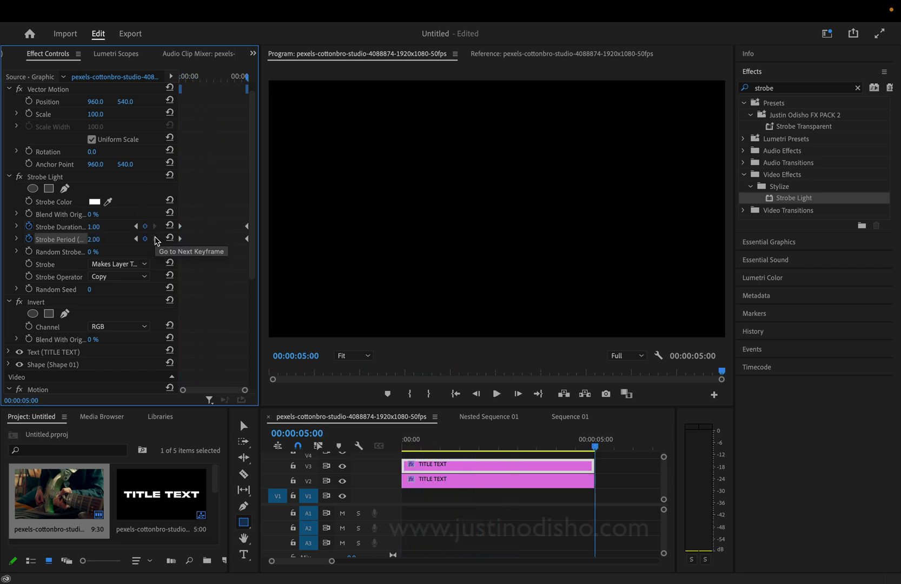
click(103, 226)
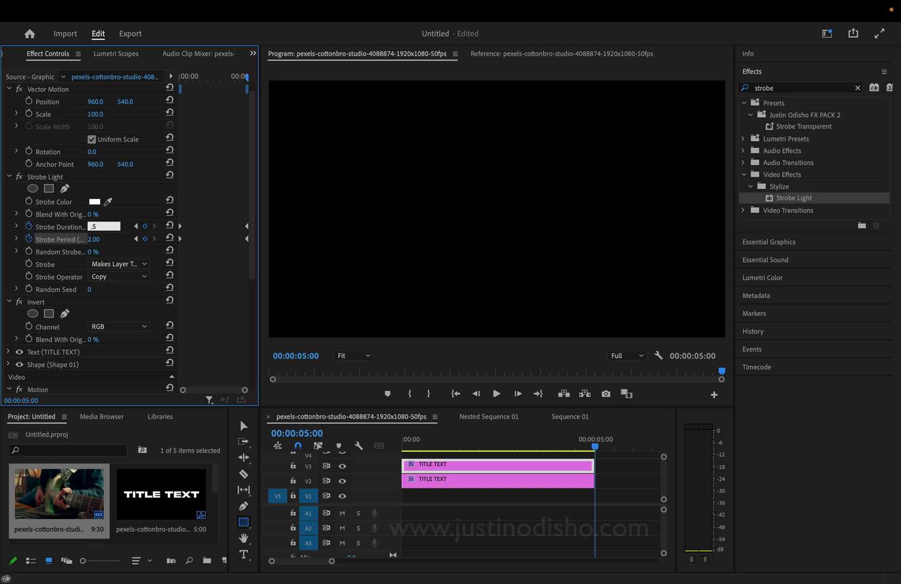
key(Return)
key(space)
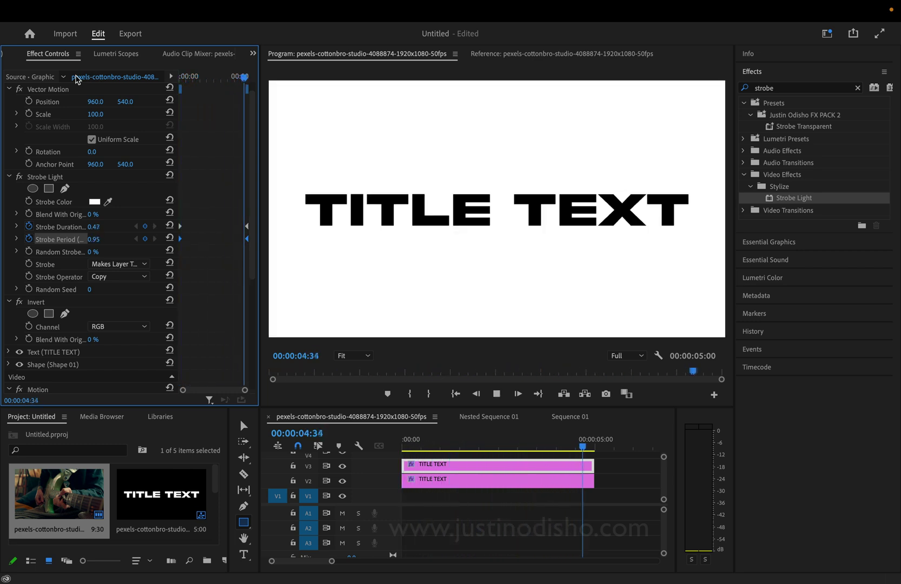
drag(469, 444, 280, 443)
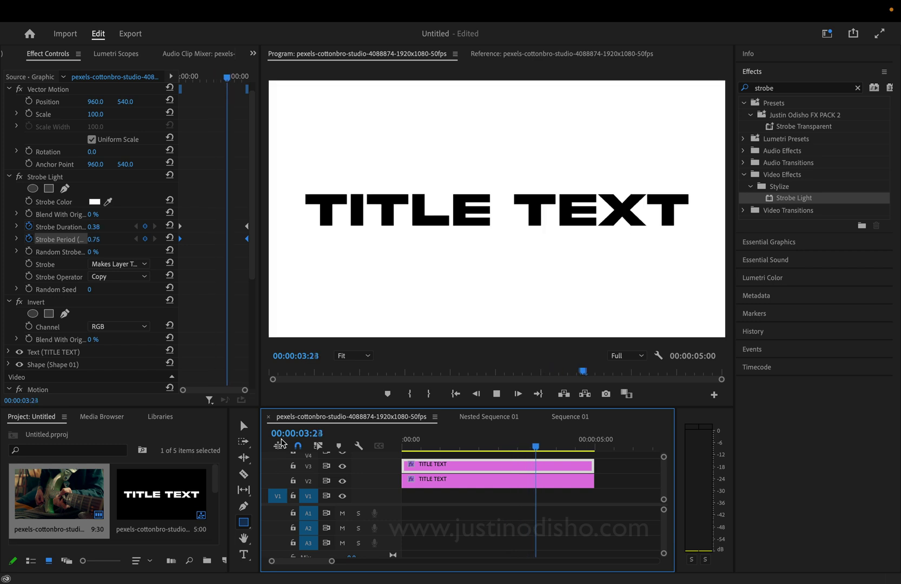
Step: Replay the strobe effect from the start of the sequence
key(space)
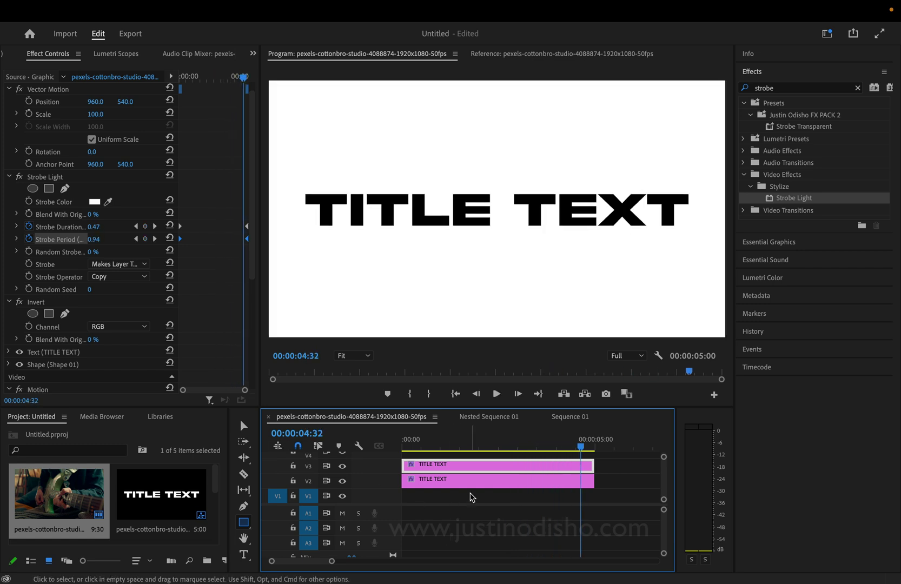
key(Home)
key(space)
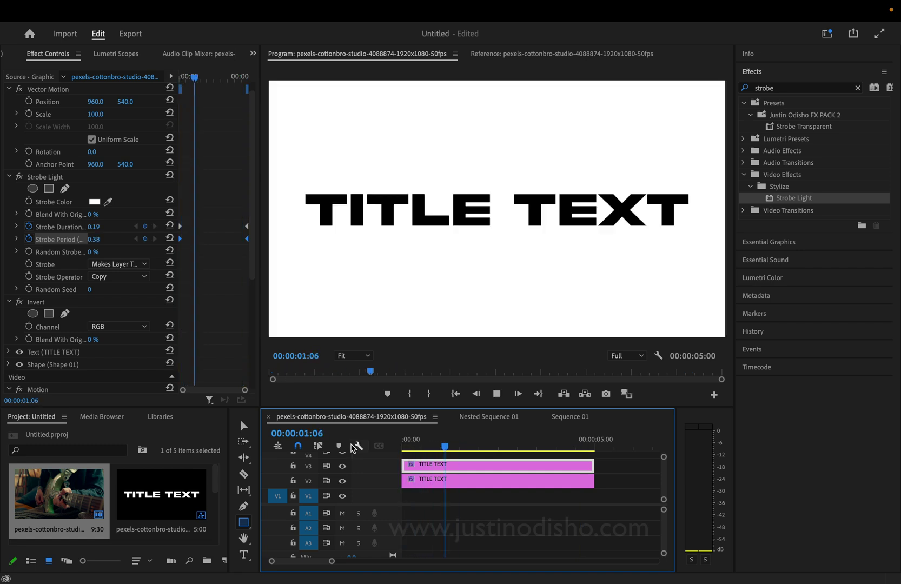
key(space)
Step: Select both TITLE TEXT clips and trim their ends out to about 00:00:10:00
click(605, 524)
drag(606, 524, 312, 408)
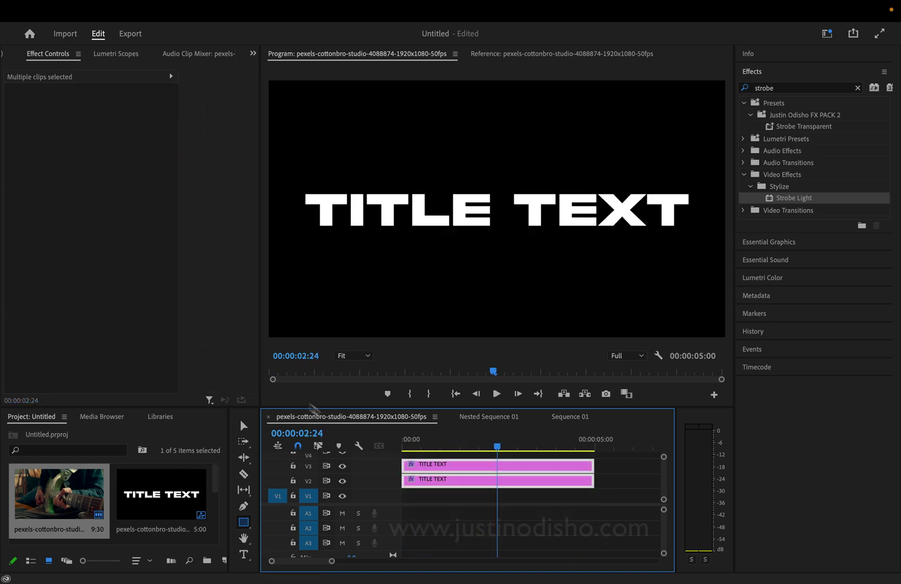
click(500, 518)
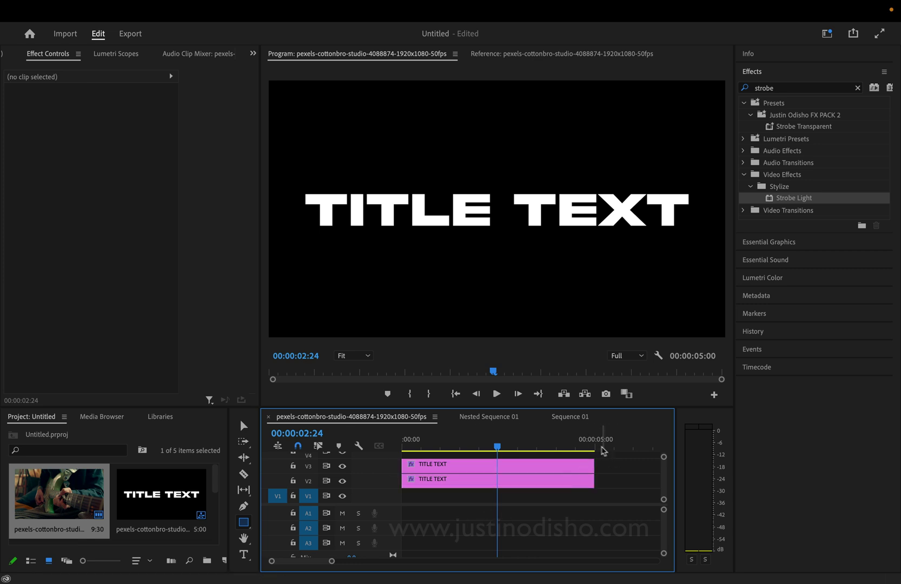
drag(616, 520, 575, 466)
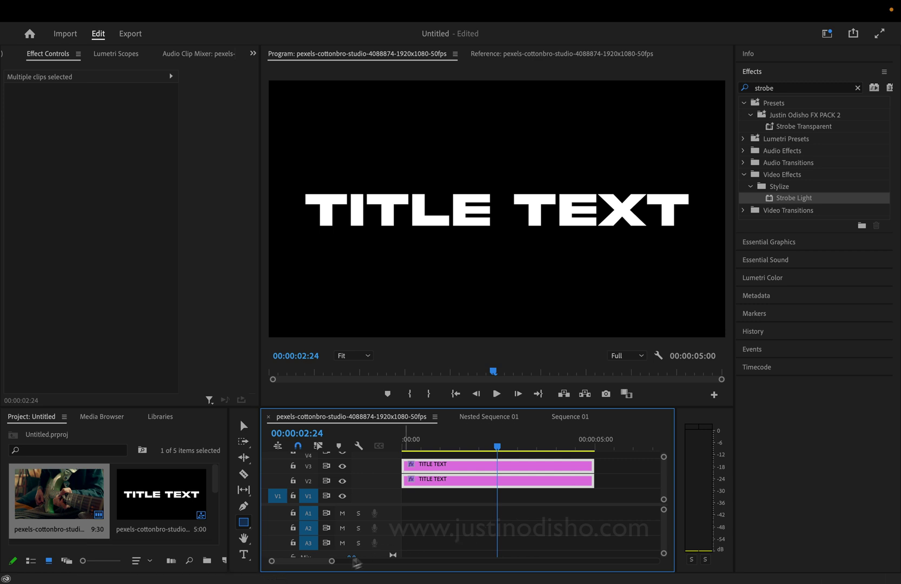
drag(332, 563, 364, 561)
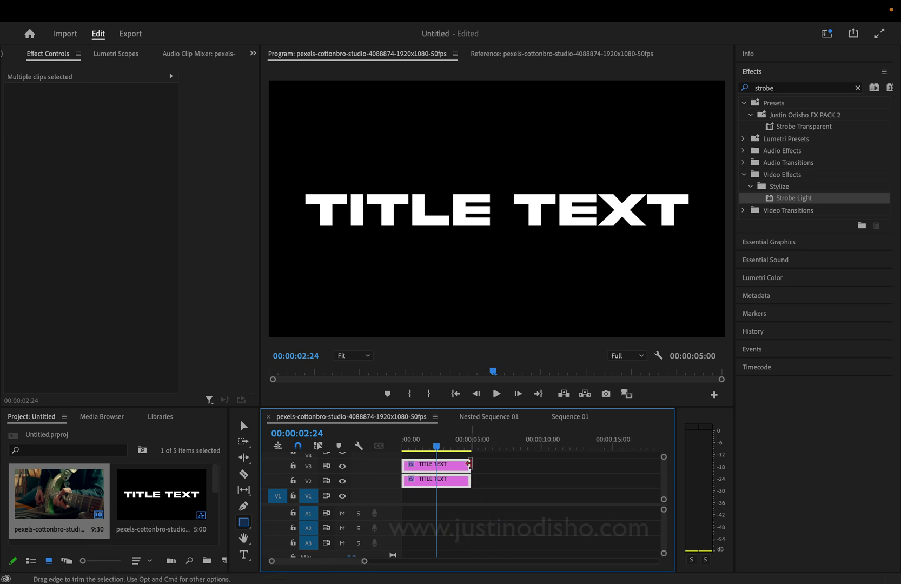
drag(469, 464, 541, 464)
Step: Set the Still Image Default Duration preference to 5 seconds, then scrub the playhead to 03:37
click(71, 5)
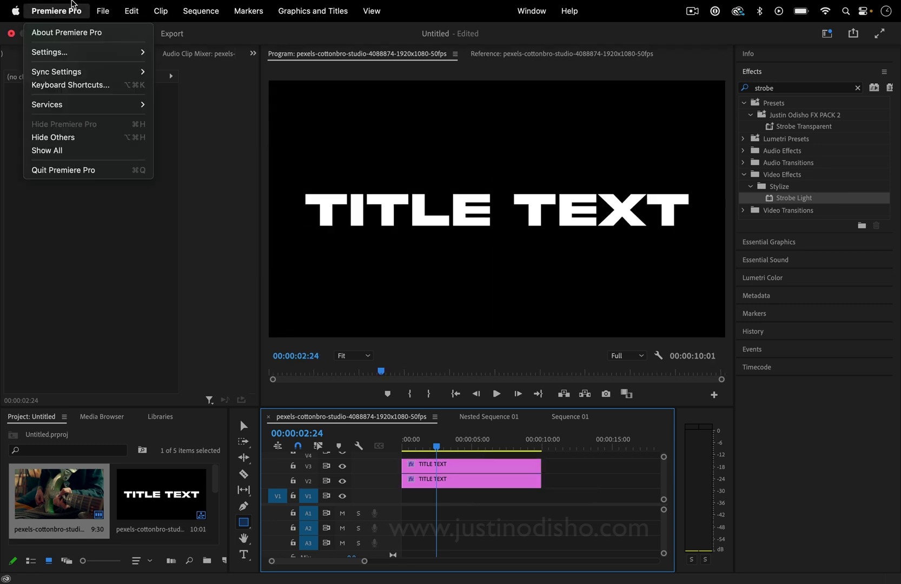
click(73, 4)
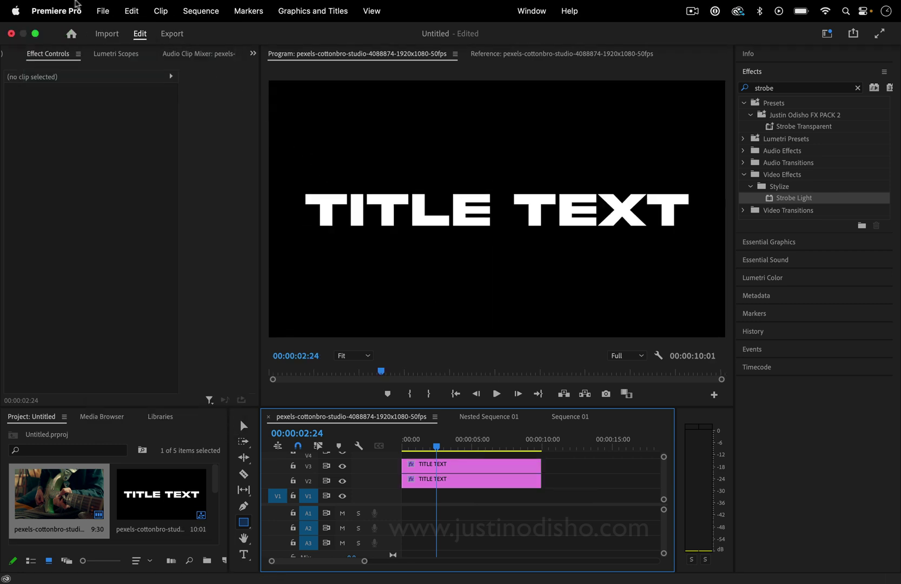
click(71, 7)
mouse_move(81, 54)
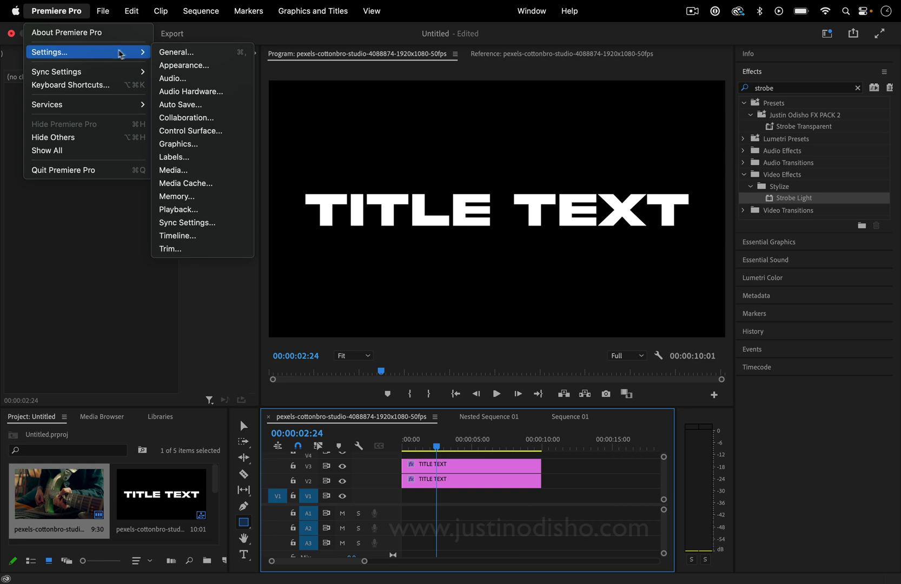
click(195, 53)
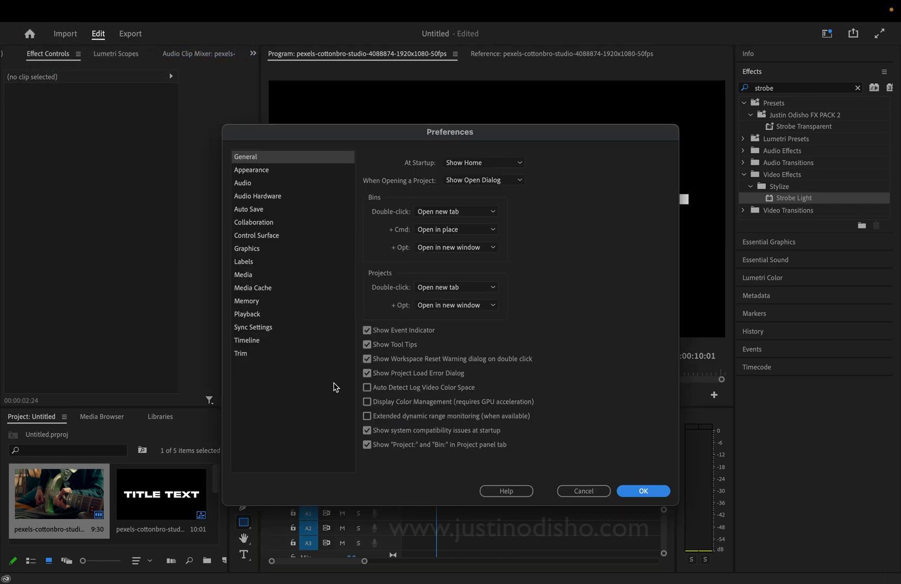
click(259, 341)
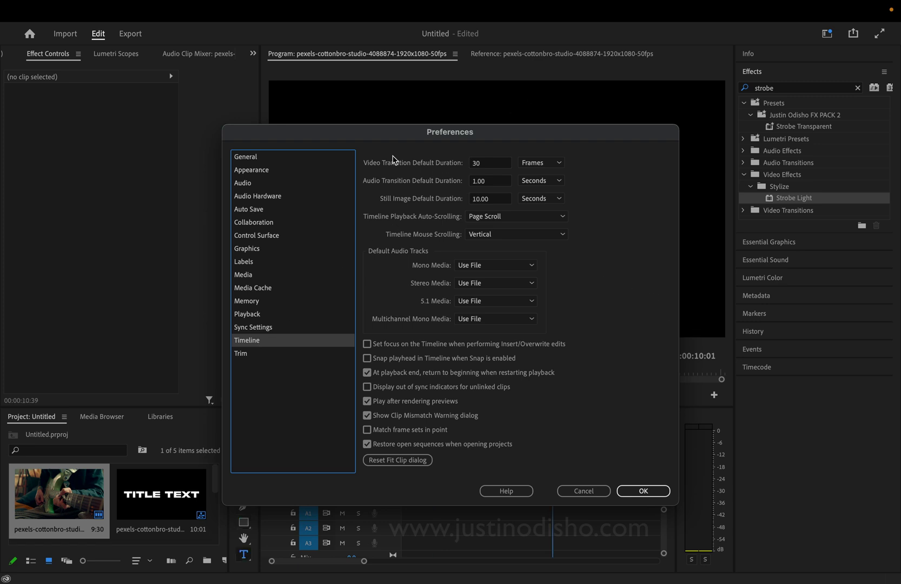
click(499, 200)
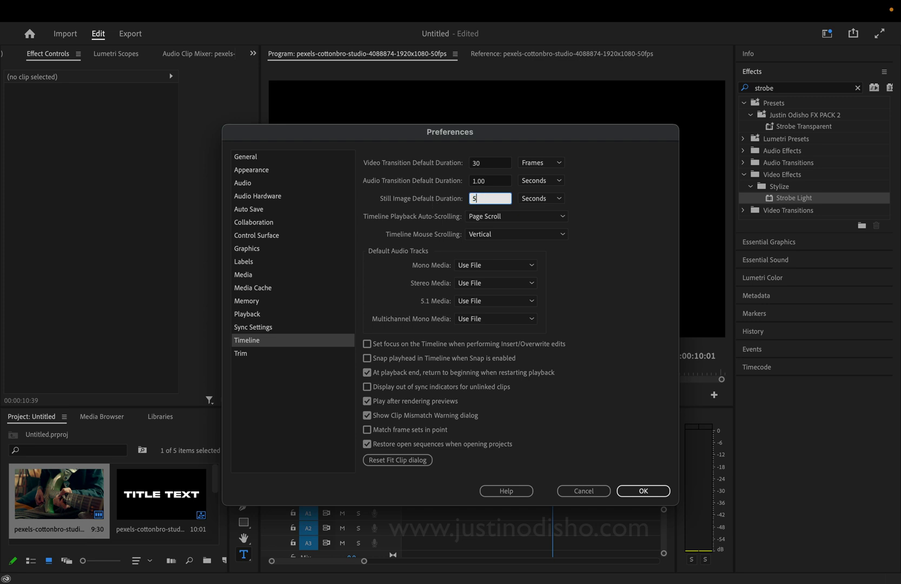
key(Return)
drag(491, 447, 455, 449)
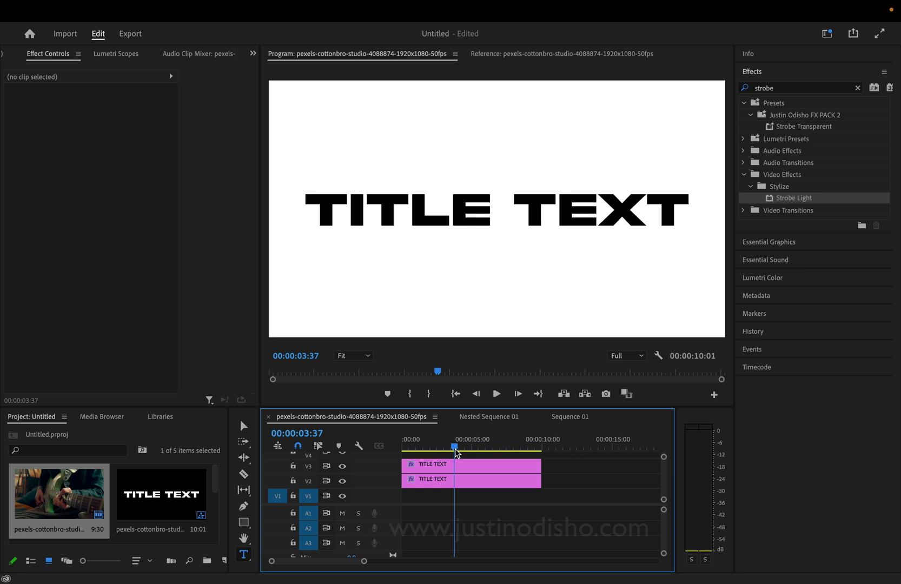
Step: Move the top TITLE TEXT clip's strobe keyframes to the end of the clip
drag(598, 519, 357, 418)
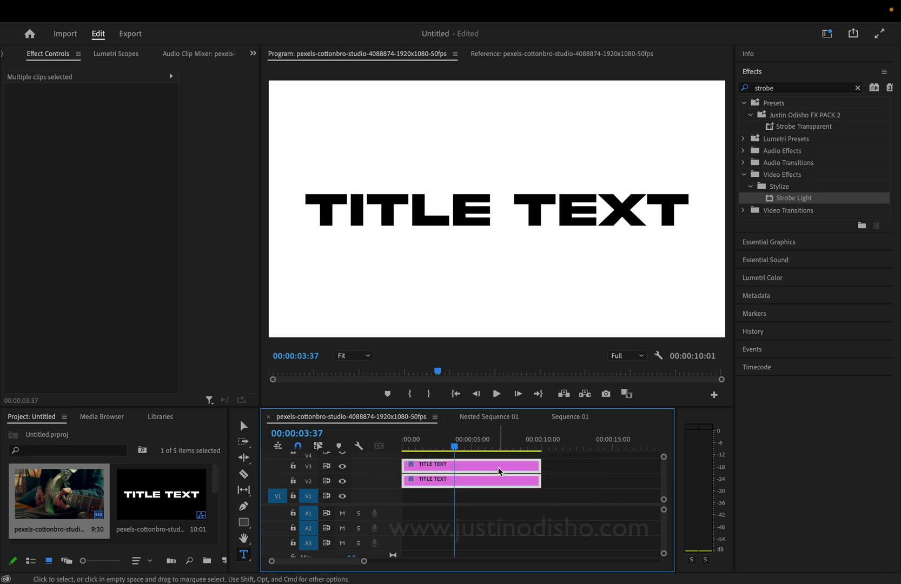
click(493, 508)
click(476, 466)
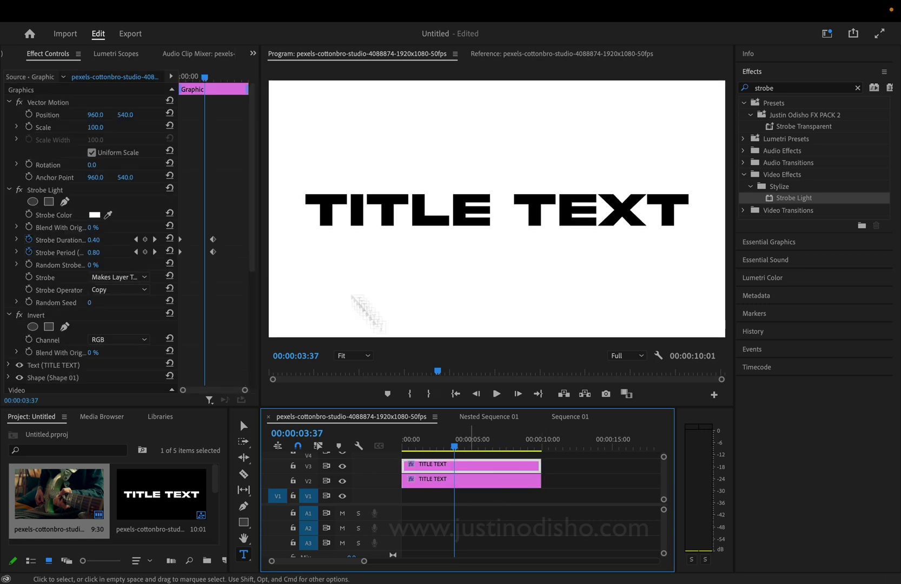
drag(205, 209, 413, 400)
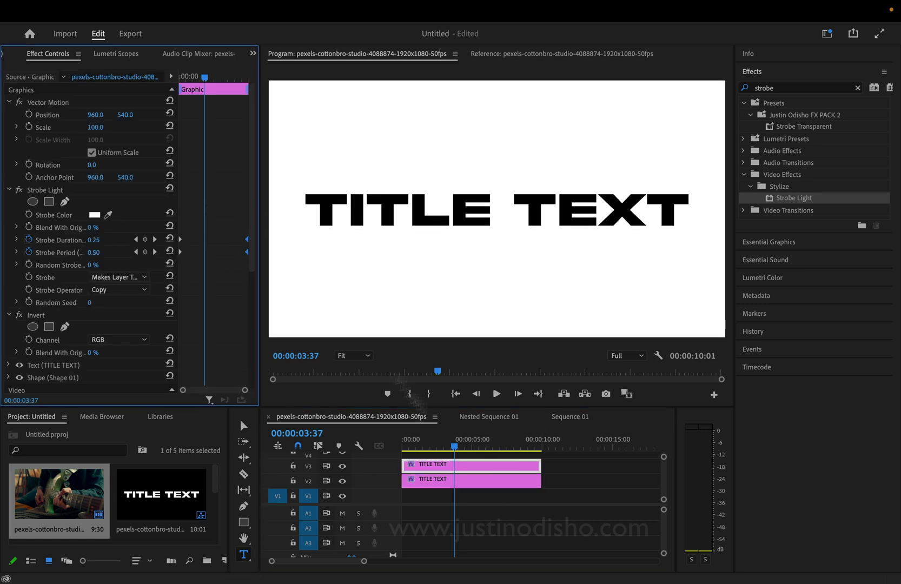
Step: Nest both TITLE TEXT clips into Nested Sequence 02 with the default name
right_click(487, 472)
click(573, 503)
drag(607, 506, 456, 468)
right_click(456, 467)
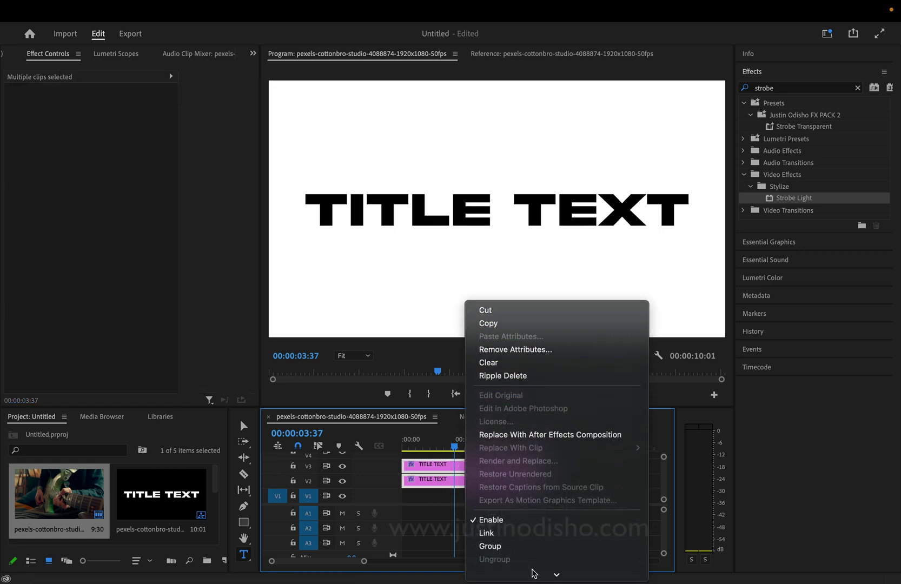
click(537, 436)
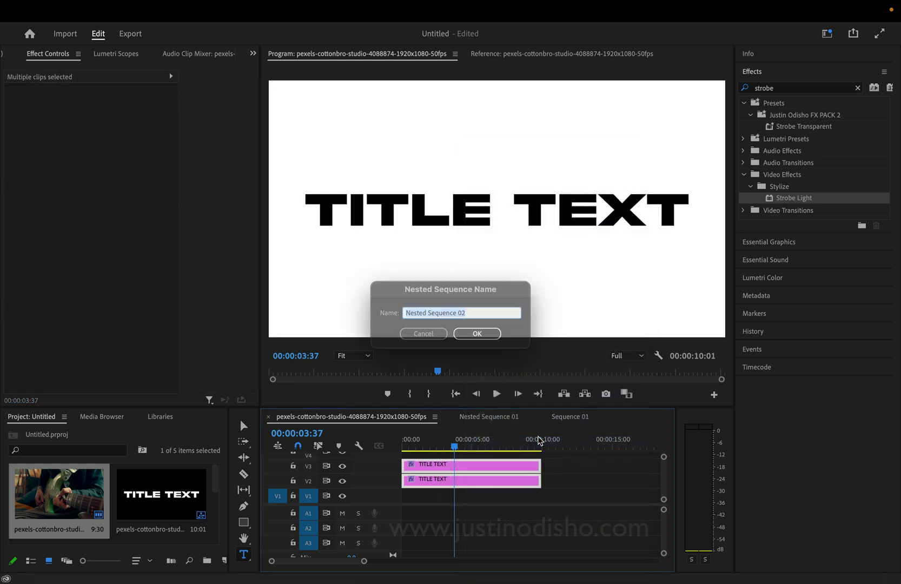
key(Return)
Step: Move Nested Sequence 02 up to track V3 and preview the strobe from the start
click(490, 476)
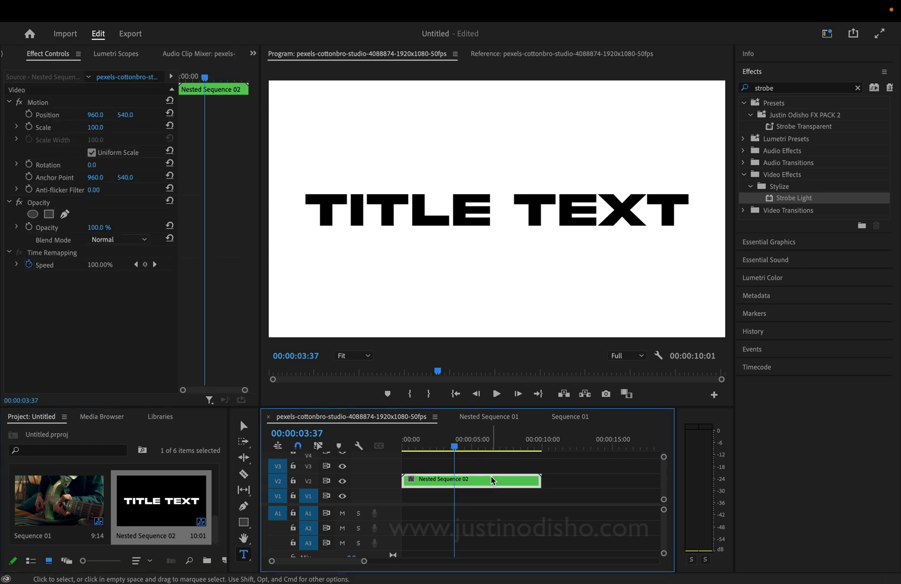
drag(492, 479, 492, 467)
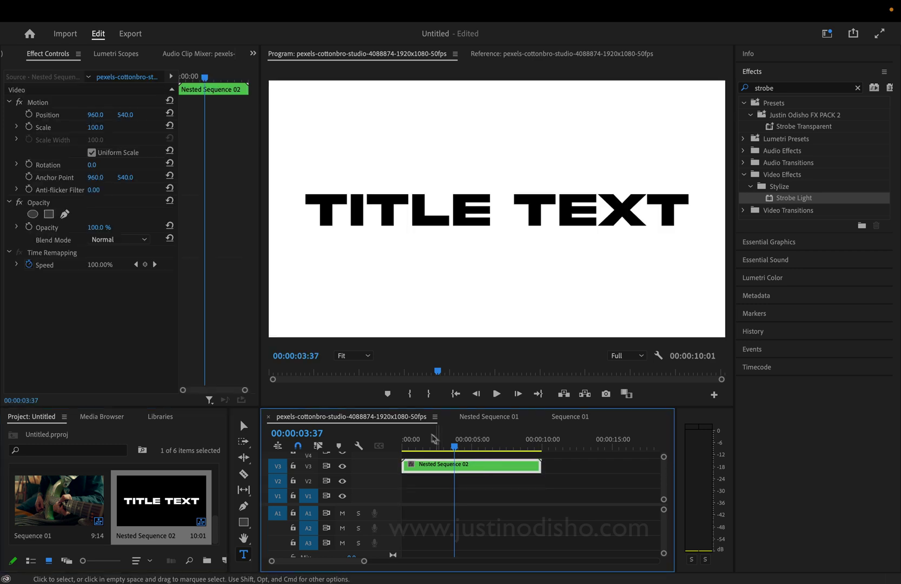
key(Home)
key(space)
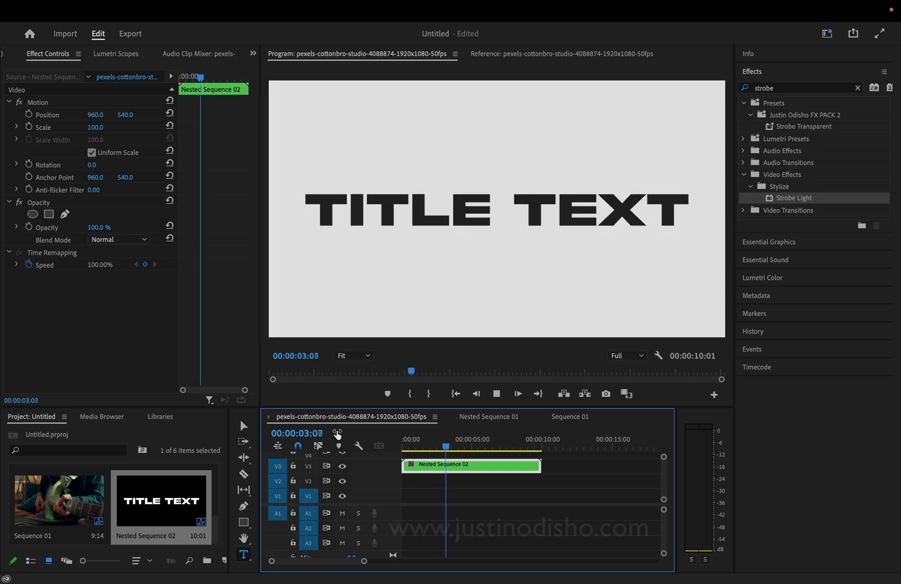
key(space)
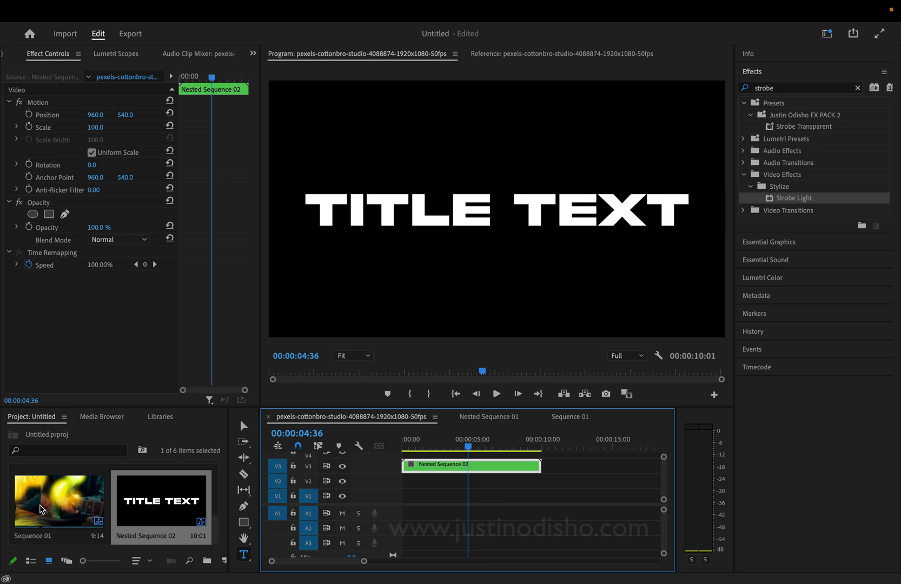
Step: Place the pexels guitar footage on track V2
drag(215, 524, 215, 465)
drag(58, 486, 454, 479)
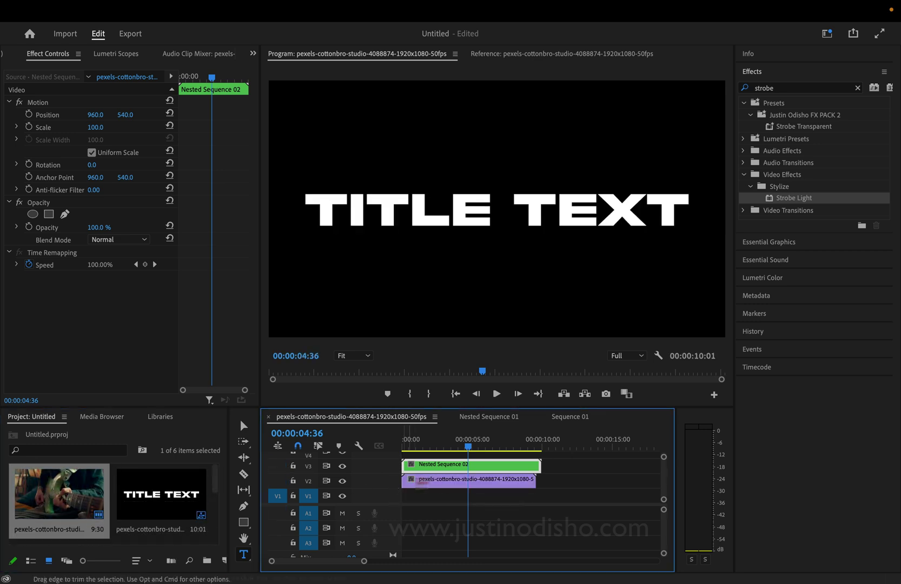
click(454, 480)
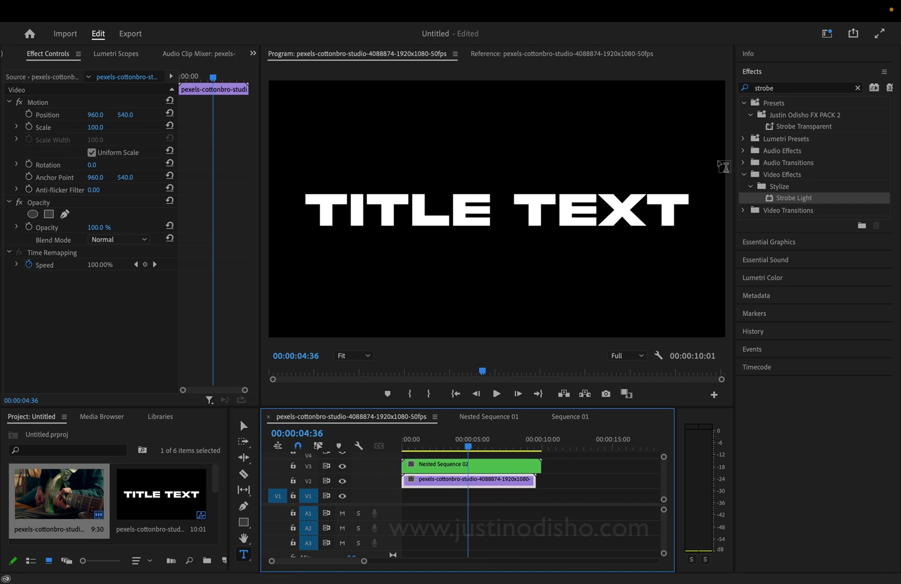
Step: Apply Track Matte Key to the guitar clip with Video 3 as the matte
click(858, 89)
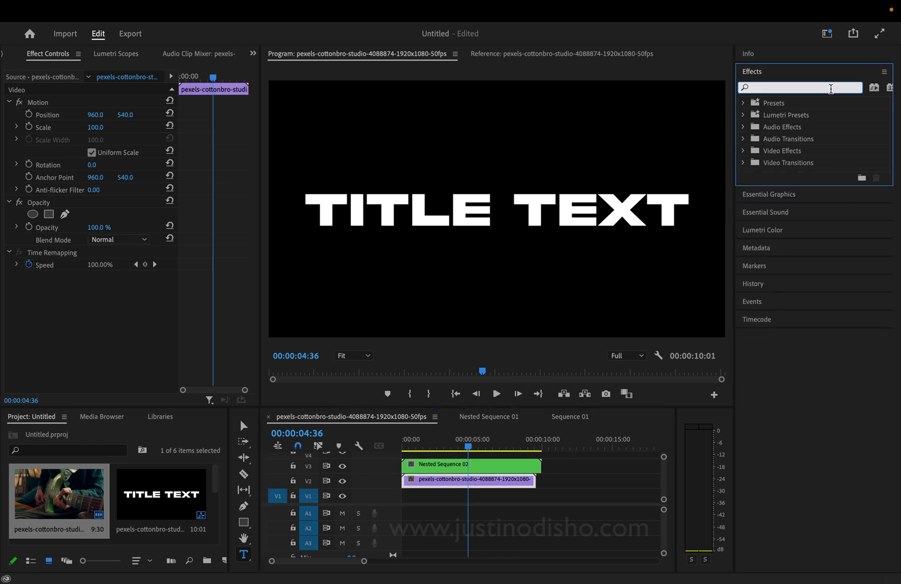
text(track)
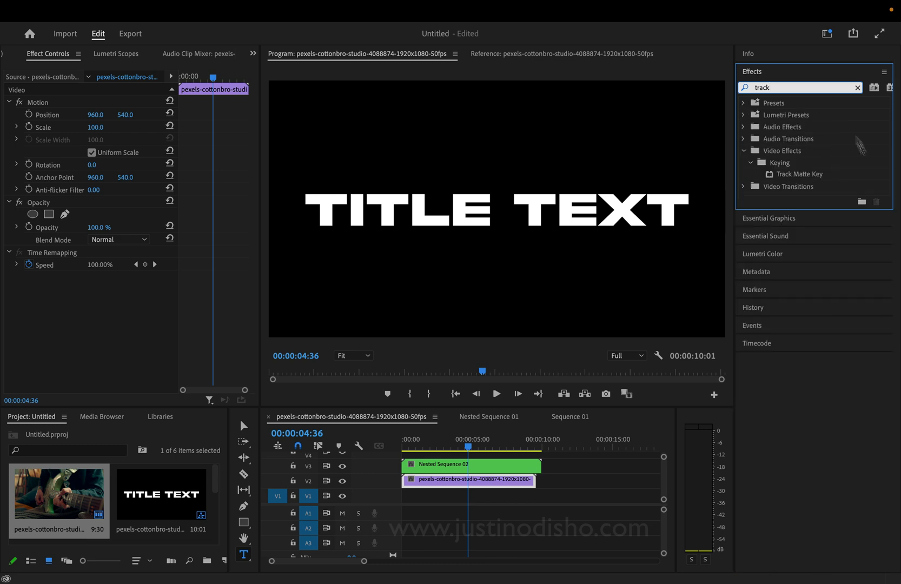
drag(819, 180, 452, 482)
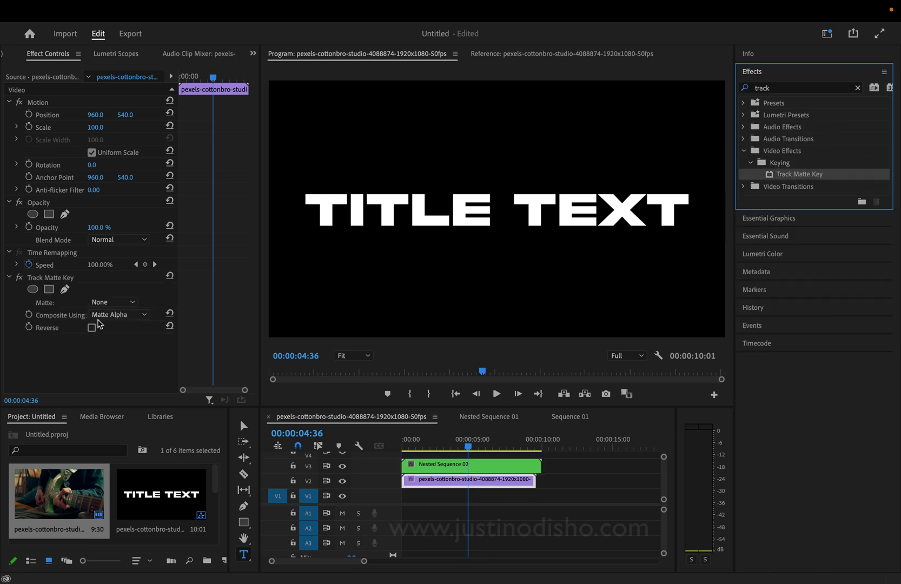
click(124, 304)
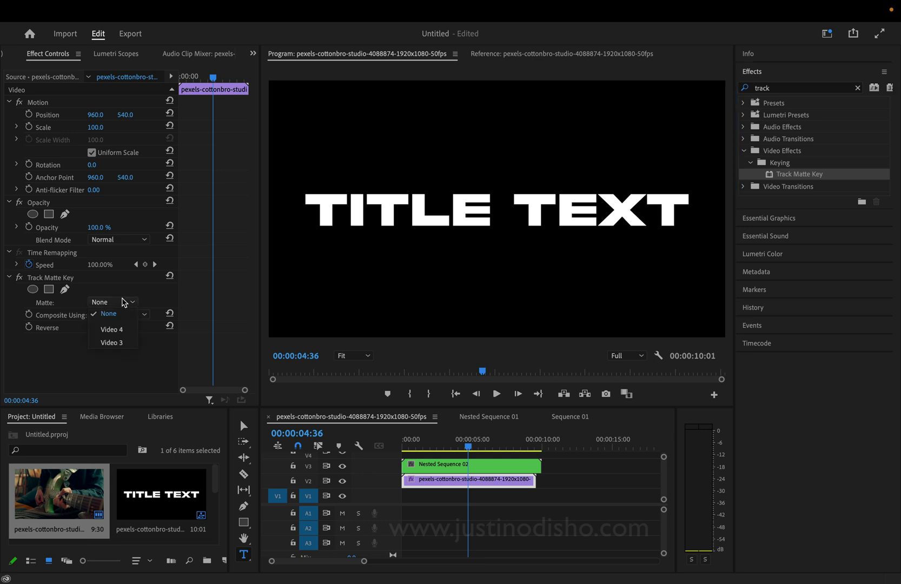
click(112, 343)
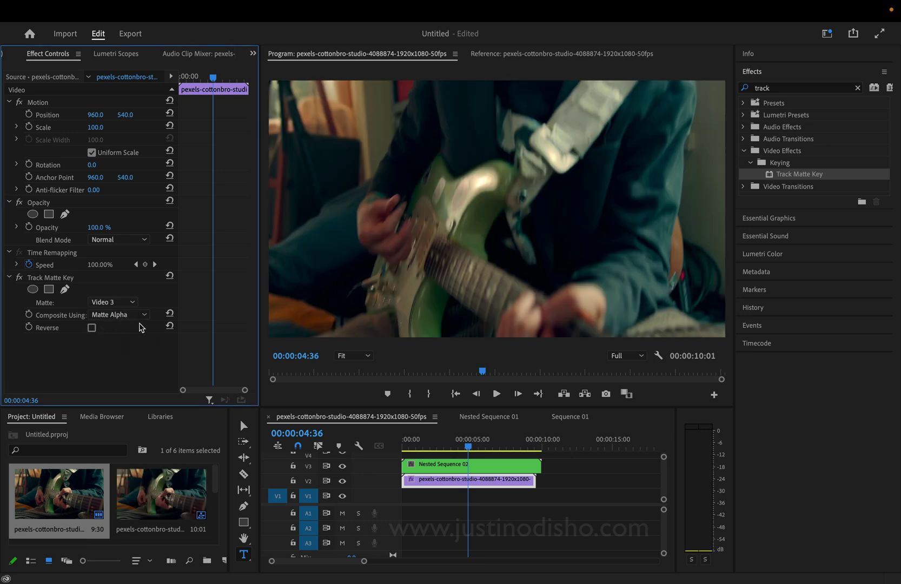
Step: Switch Track Matte Key's Composite Using to Matte Luma and preview the matted title
click(142, 316)
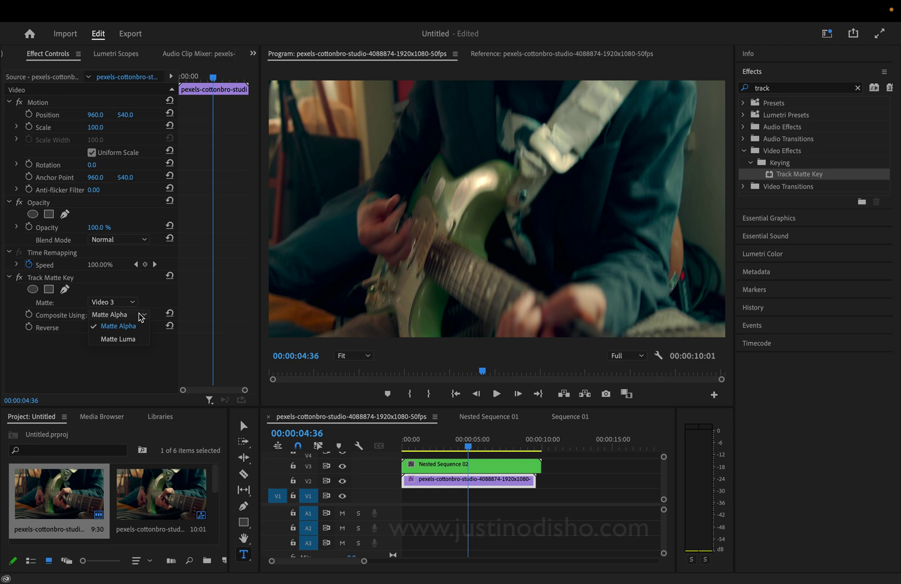
click(118, 339)
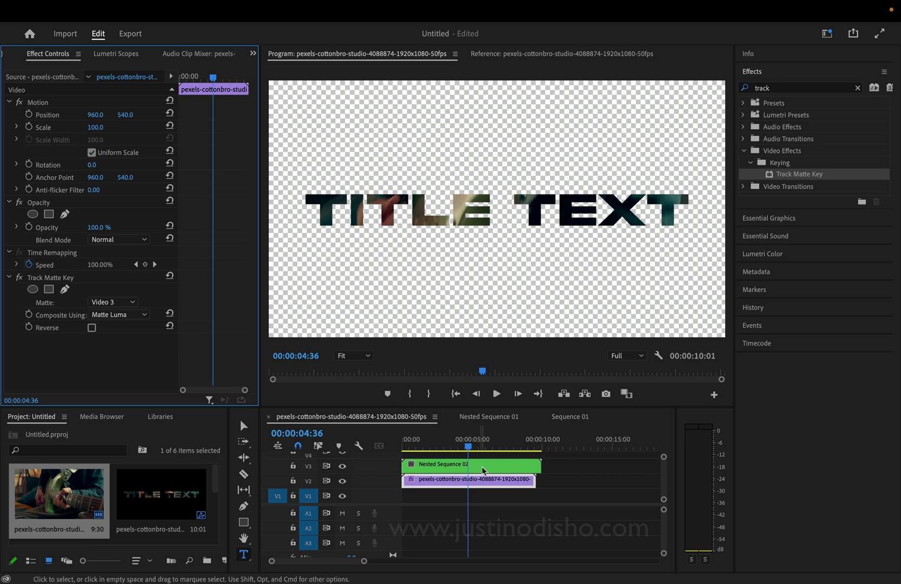
drag(470, 445, 400, 452)
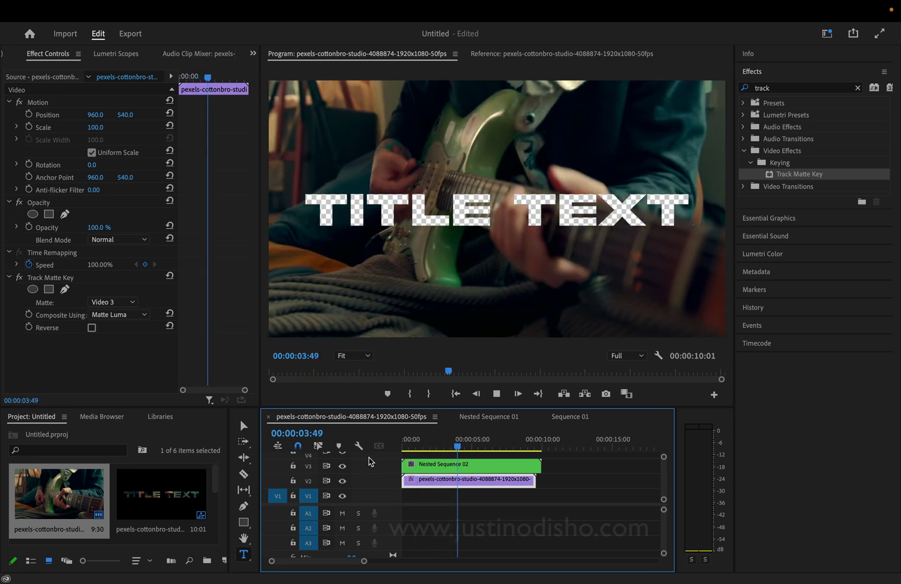
key(space)
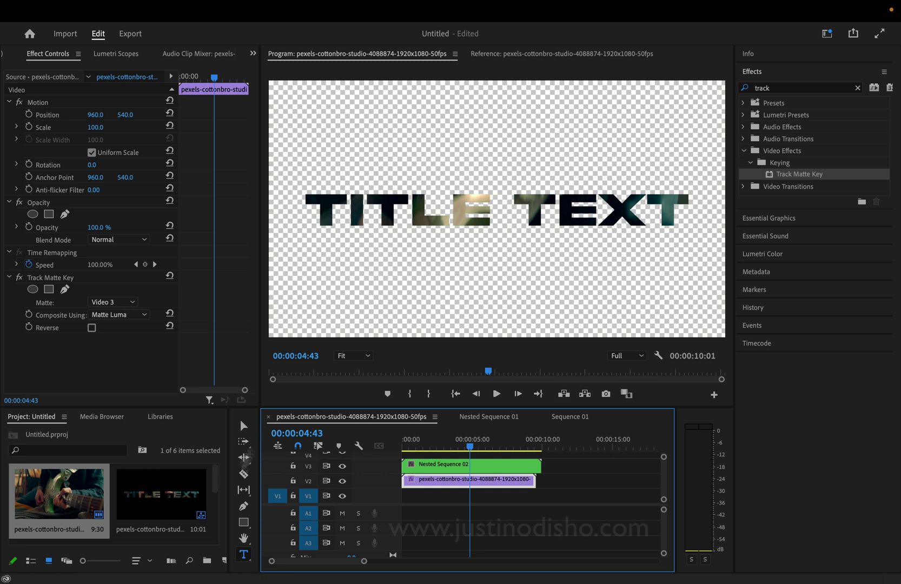
mouse_move(216, 478)
mouse_down()
mouse_move(214, 544)
mouse_move(214, 463)
mouse_up()
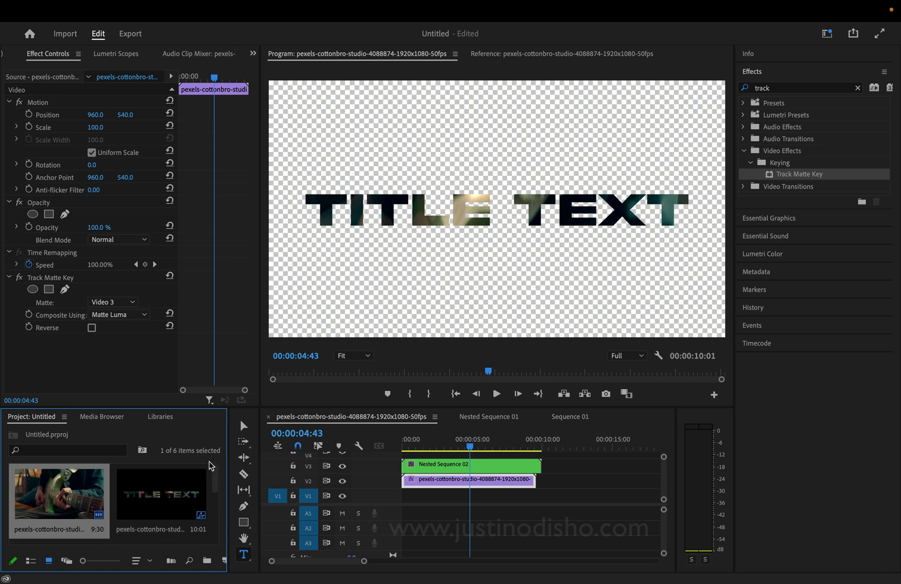
Step: Place a second copy of the guitar clip on V1 beneath the matted clip
drag(68, 493, 443, 493)
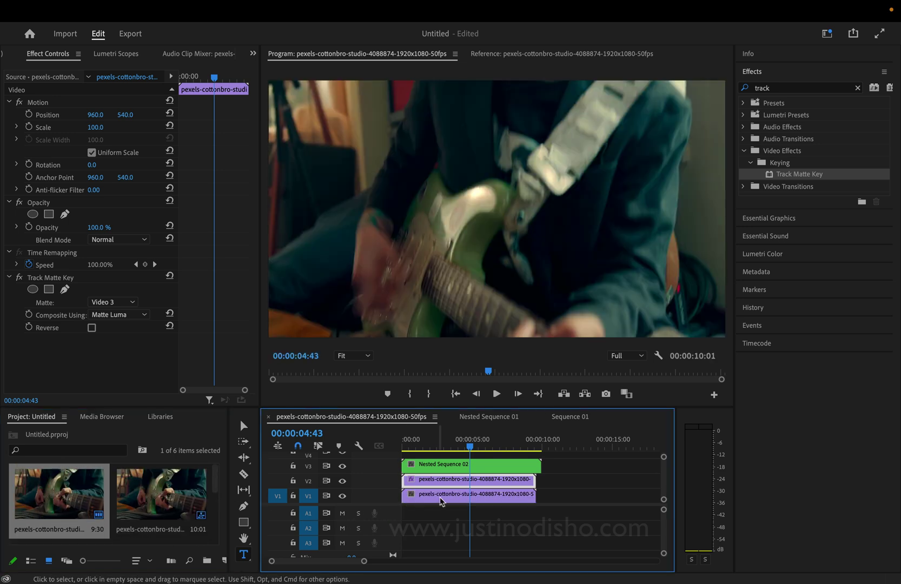
key(Home)
key(space)
key(space)
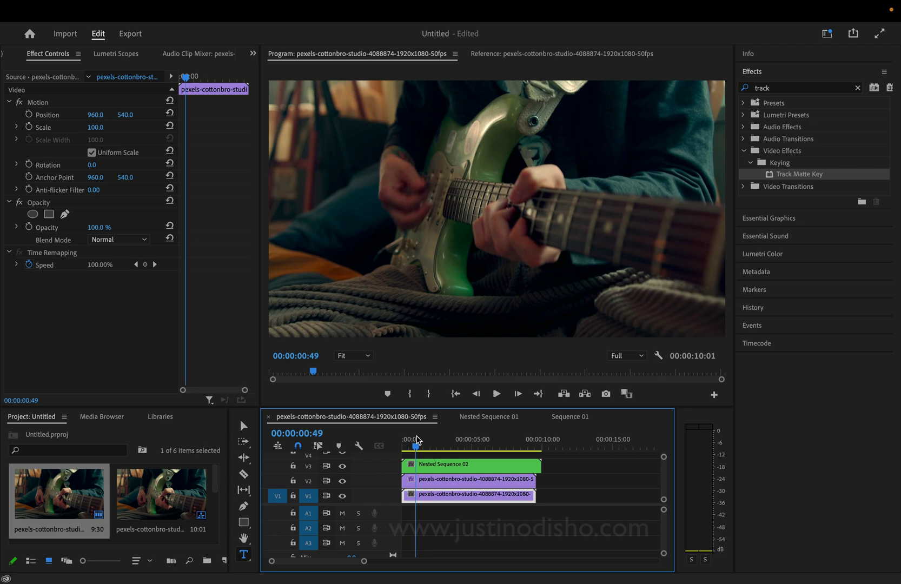
Step: Confirm the V2 clip's Track Matte Key still uses Video 3, then play back
click(489, 483)
drag(572, 458, 513, 481)
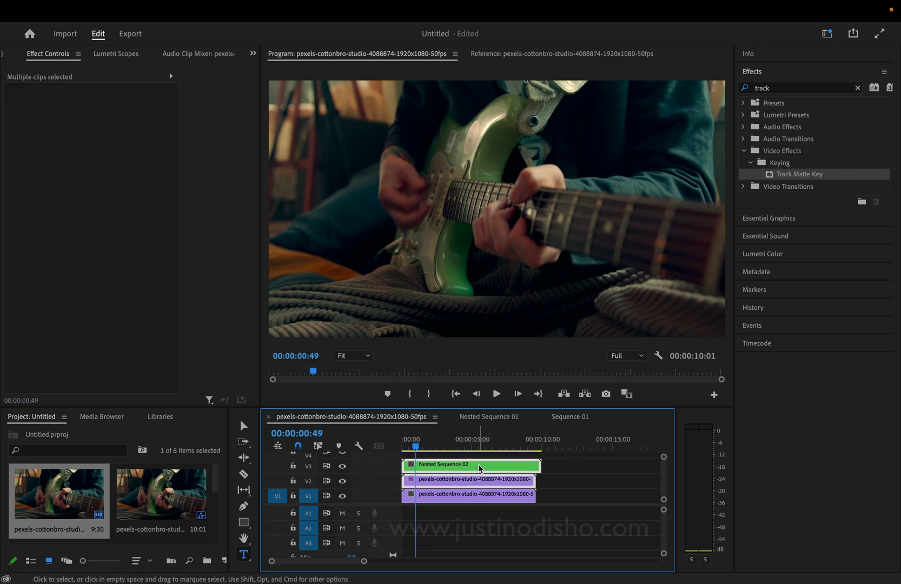
click(567, 489)
click(514, 482)
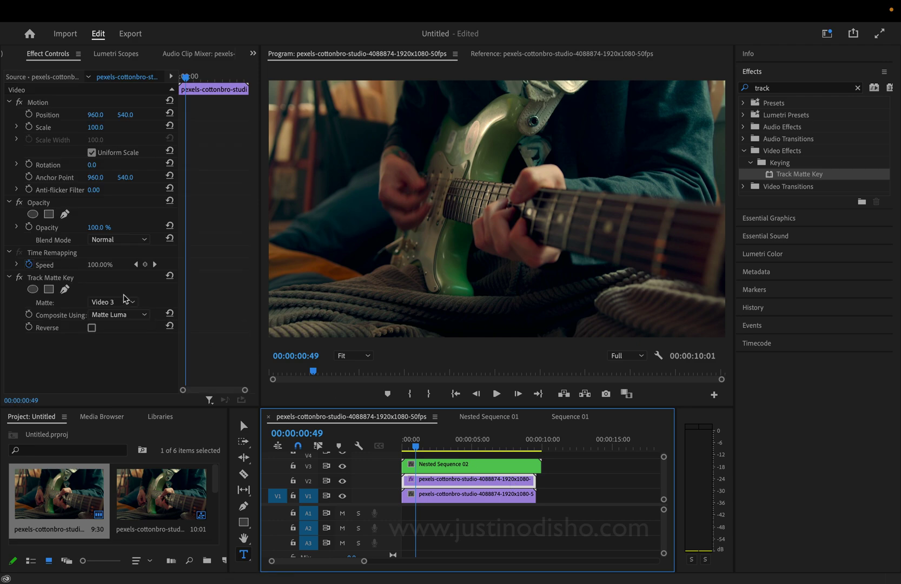
click(125, 301)
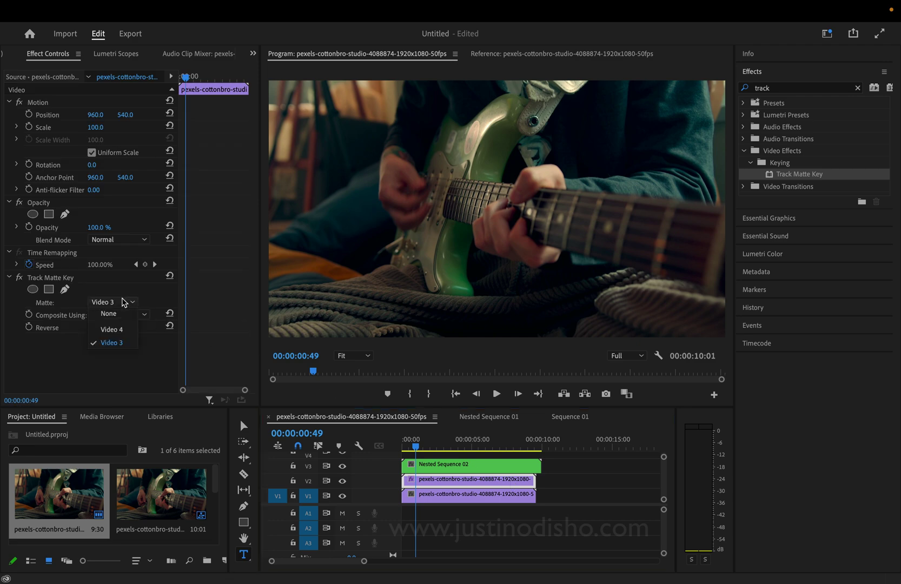
click(109, 342)
click(378, 442)
key(space)
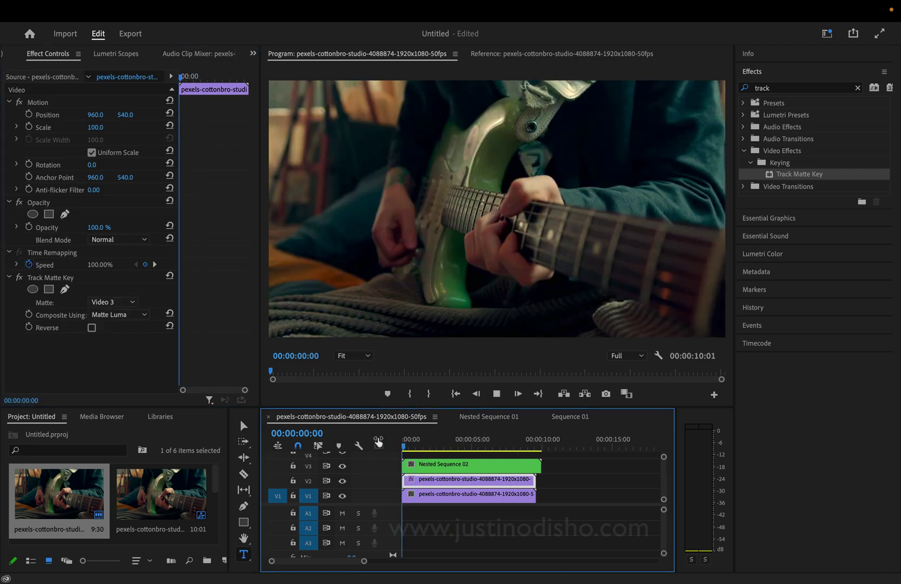
key(space)
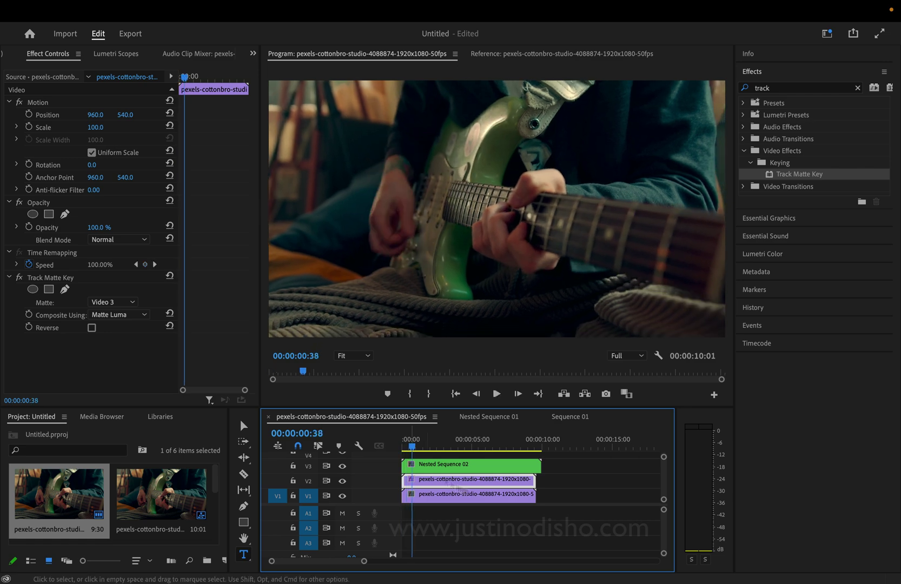
click(513, 500)
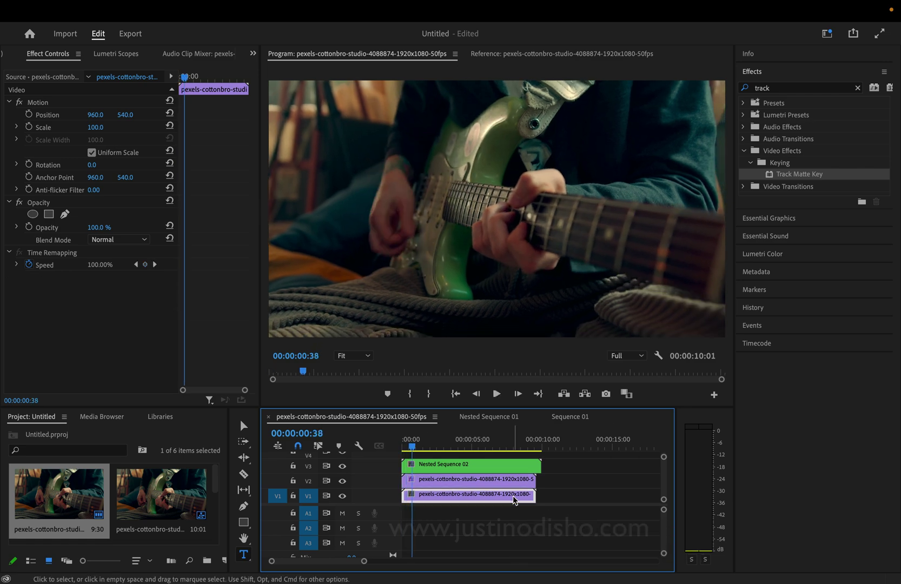
Step: Apply Gaussian Blur with blurriness 231 to the bottom guitar clip and preview it
double_click(798, 87)
text(blur)
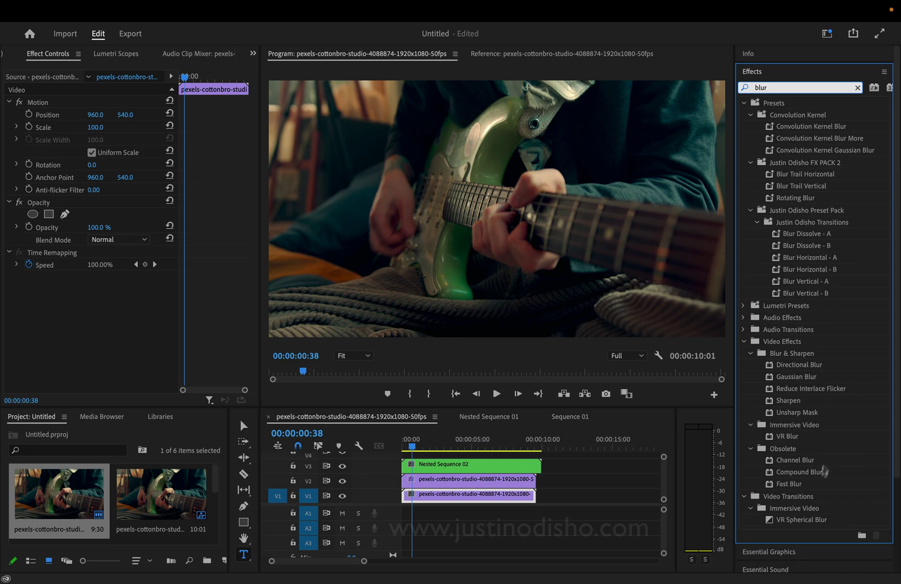
drag(803, 377, 490, 497)
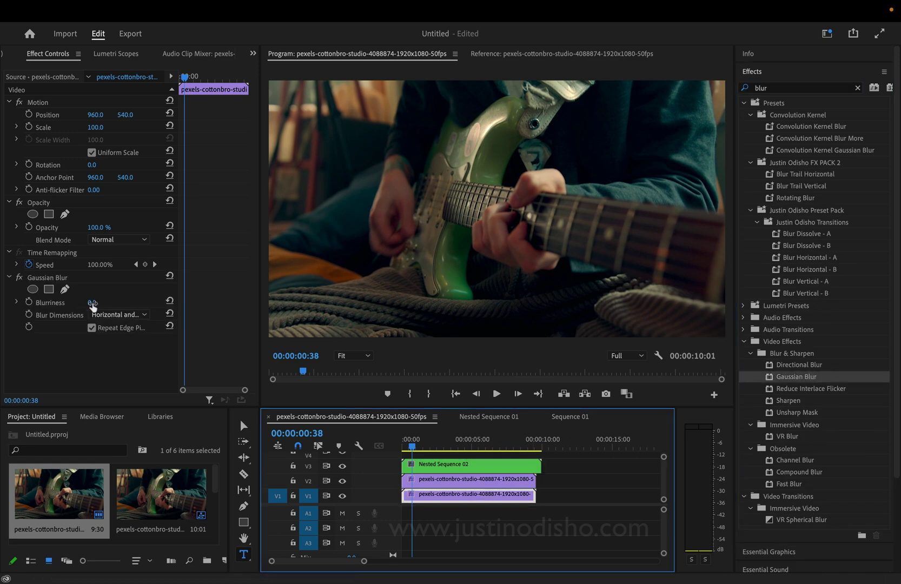
drag(92, 303, 157, 314)
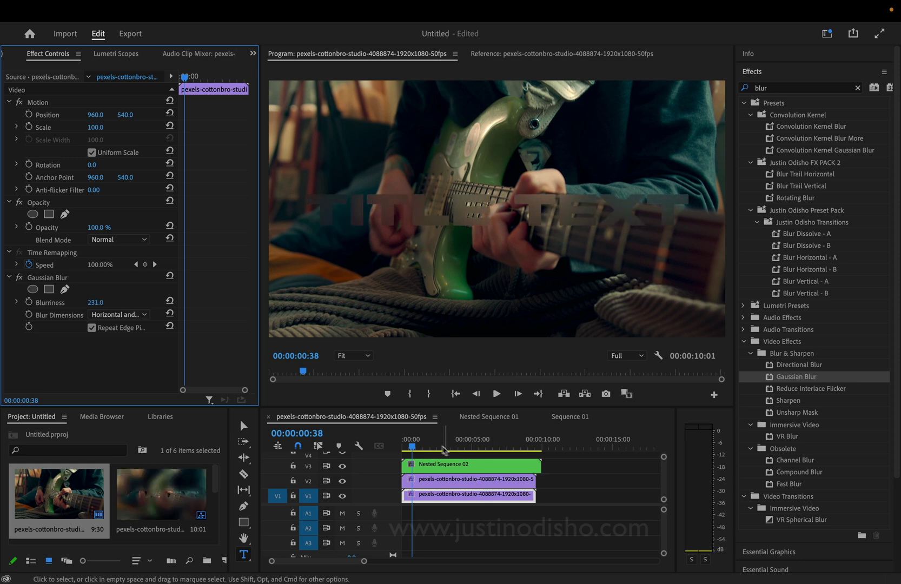
click(330, 444)
key(space)
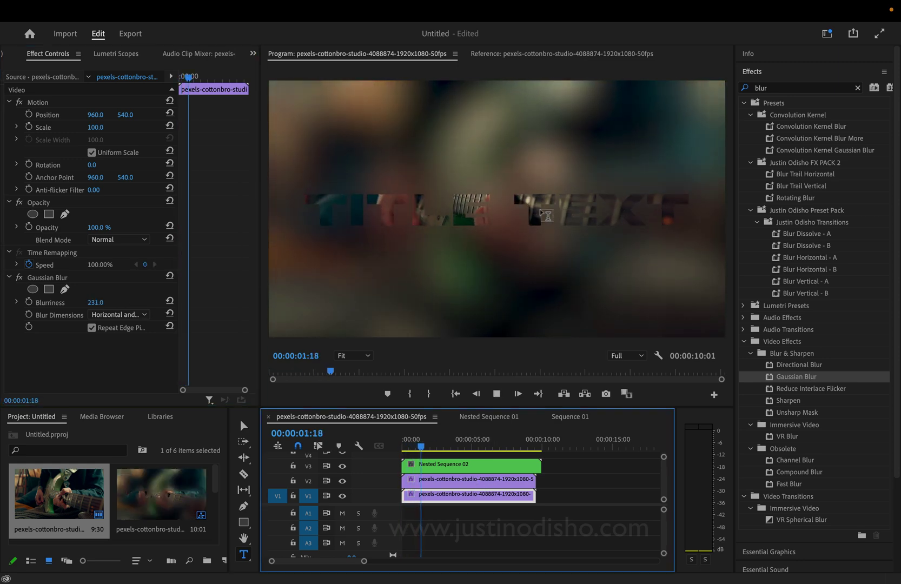
key(space)
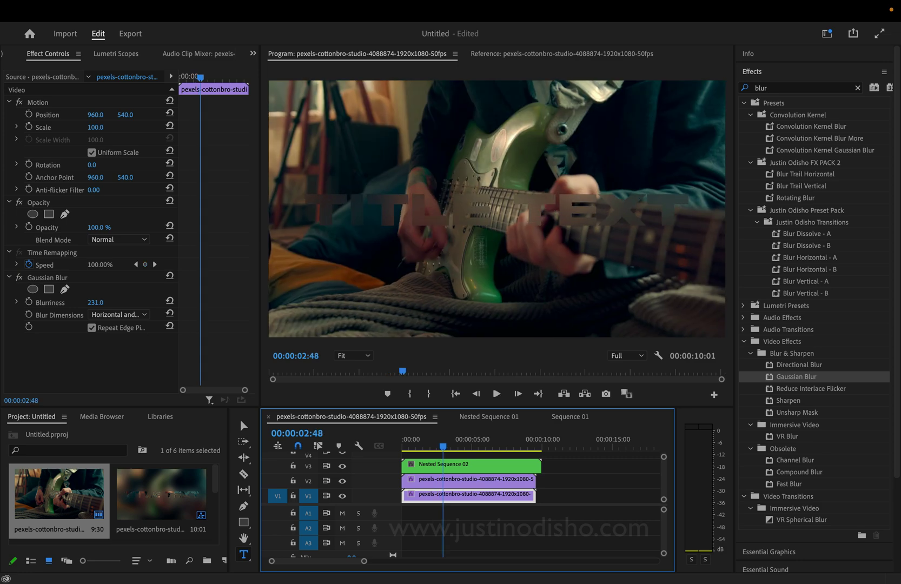
Step: Enable Reverse Speed on the bottom guitar clip and play from the start
right_click(506, 499)
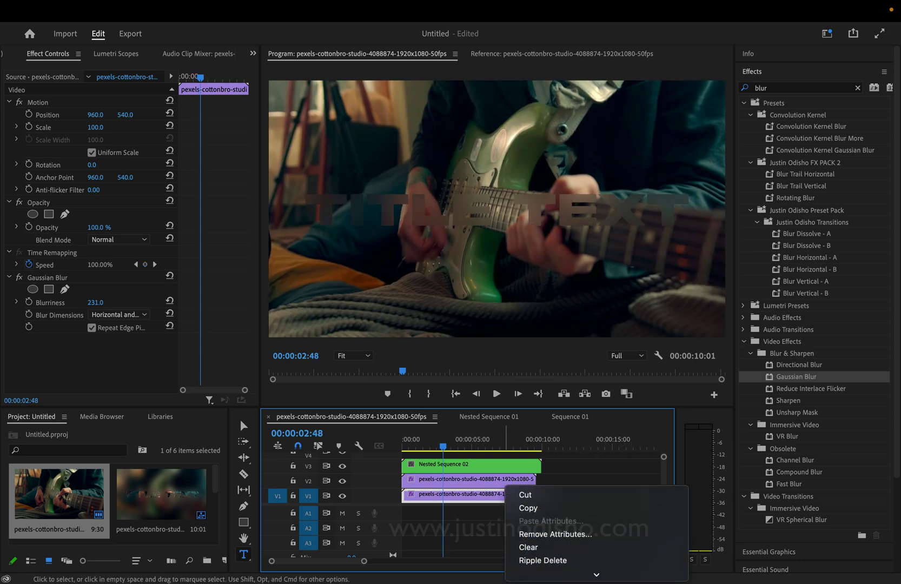
scroll(563, 554, down, 2)
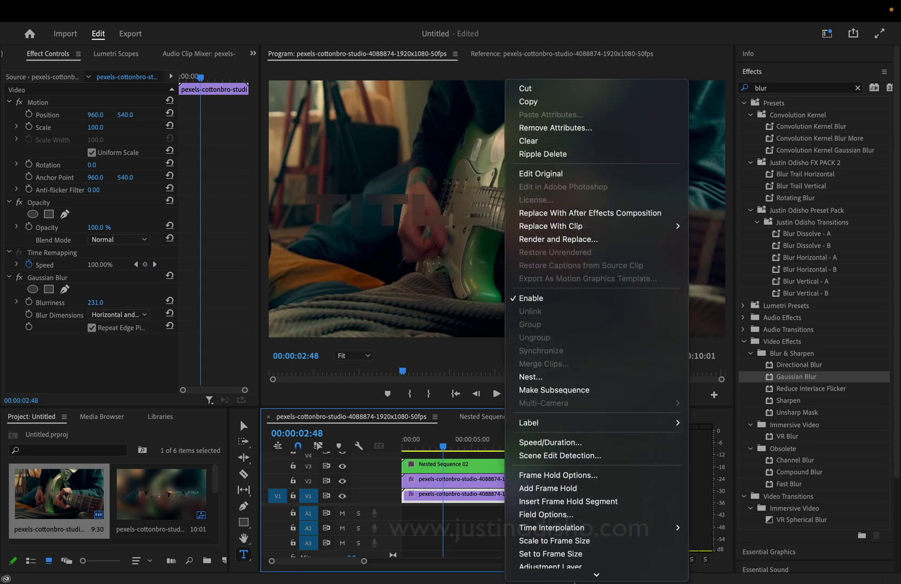
click(565, 427)
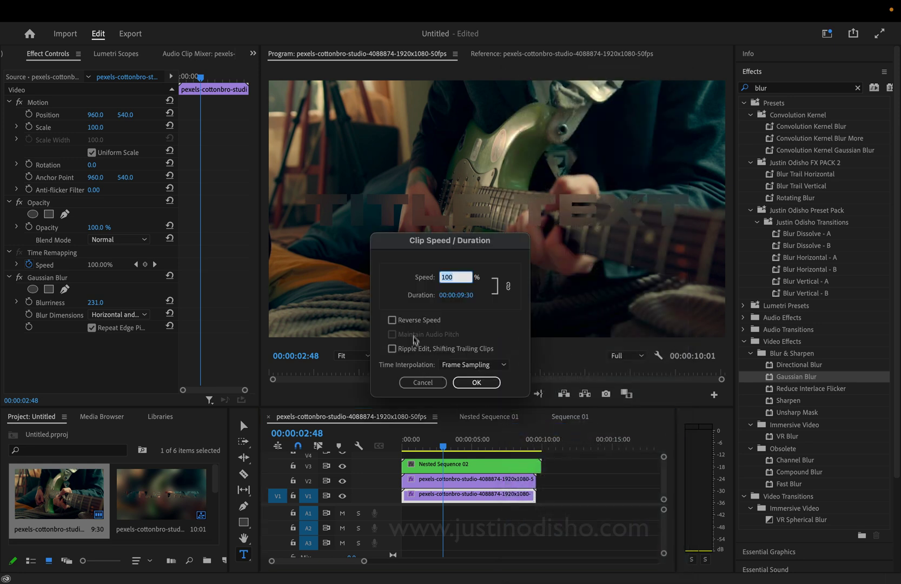
click(476, 382)
key(Home)
key(space)
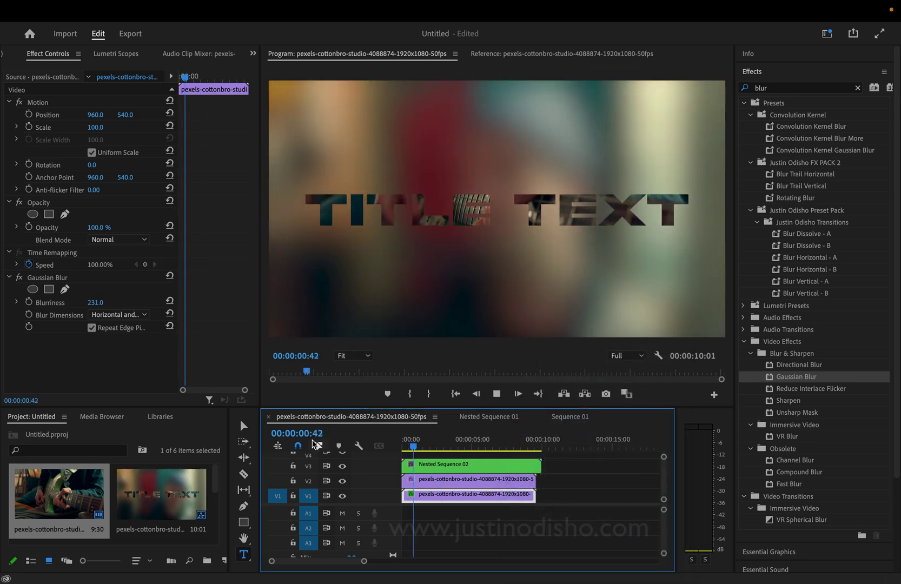
Step: Remove the Gaussian Blur effect from the bottom clip and resume playback
click(54, 278)
key(Delete)
key(space)
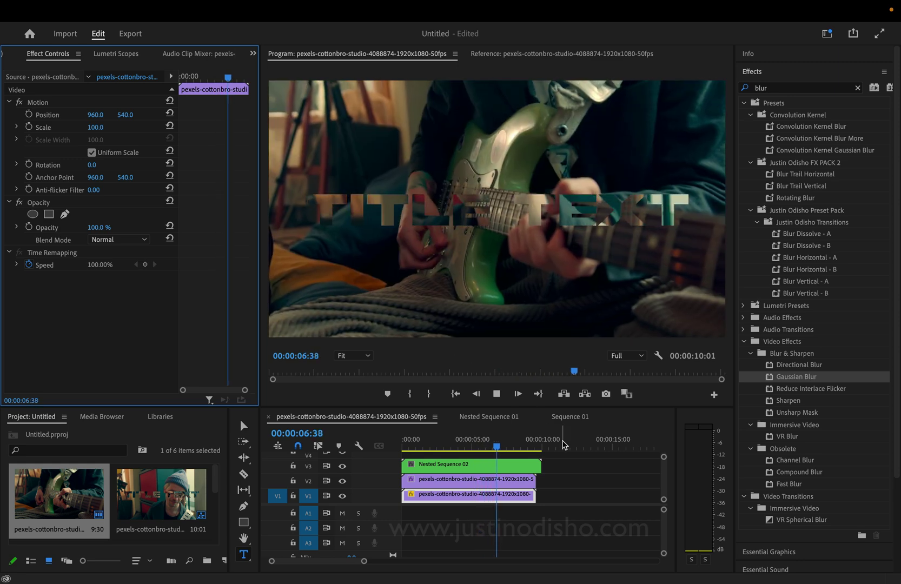
Step: Turn off the Program Monitor's Transparency Grid
key(space)
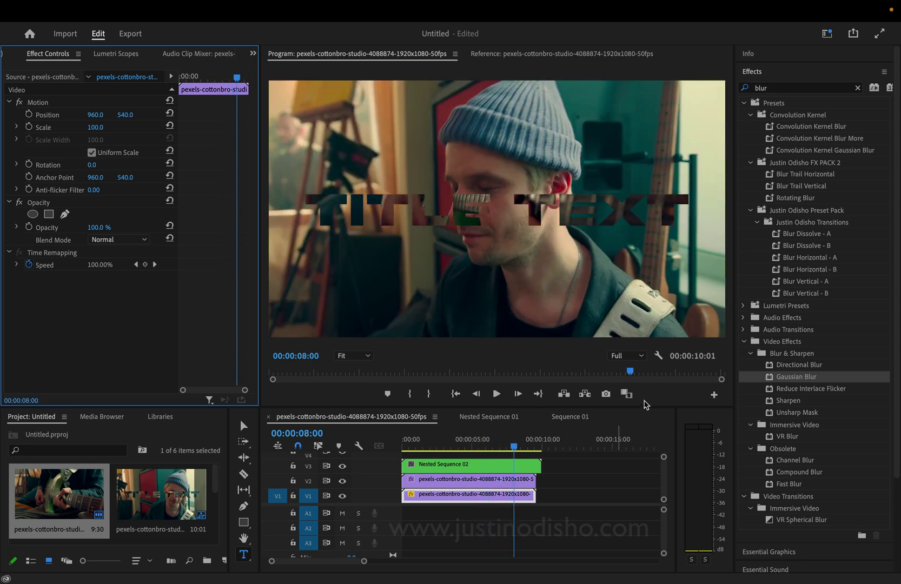
right_click(655, 353)
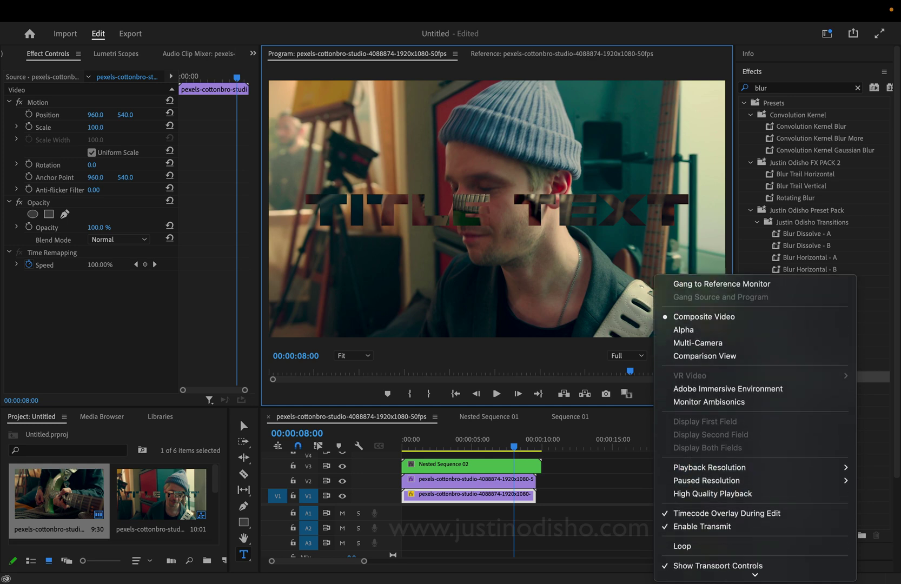
scroll(728, 363, down, 10)
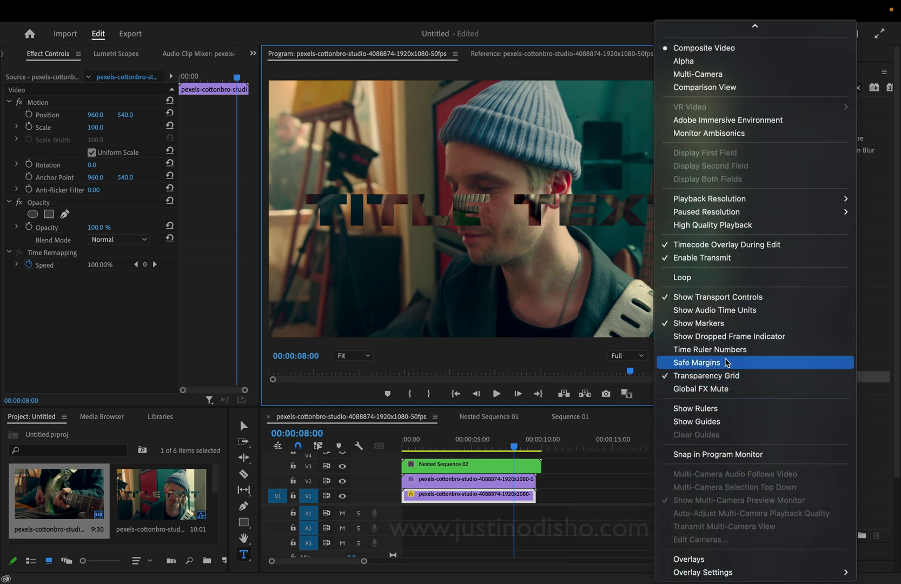
click(724, 375)
Step: Delete the bottom guitar clip, preview the black background, then undo the deletion
click(502, 498)
key(Delete)
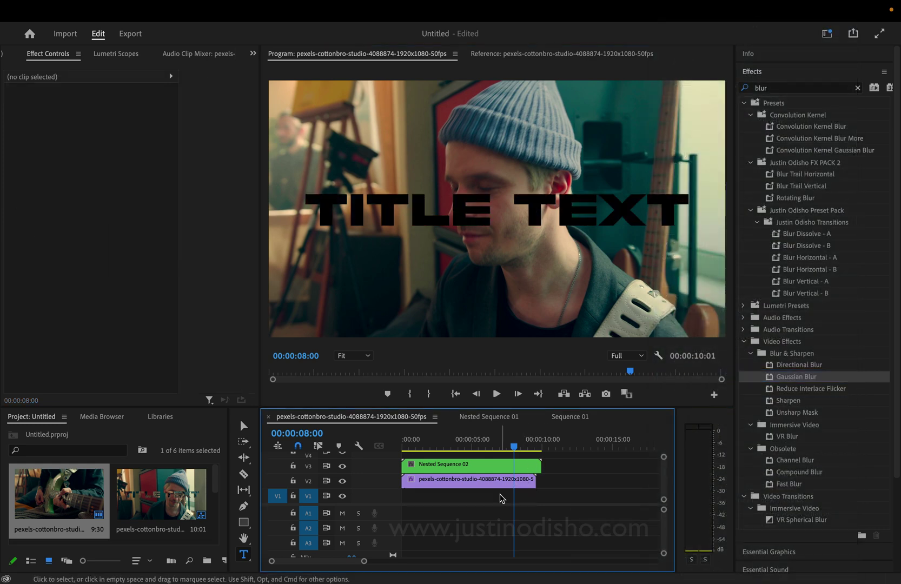
key(Home)
key(space)
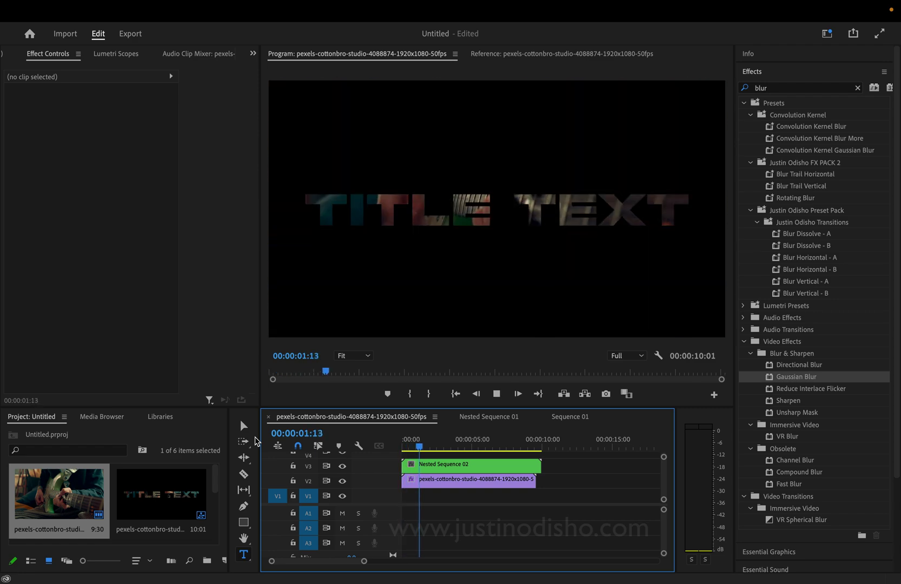
key(ctrl+z)
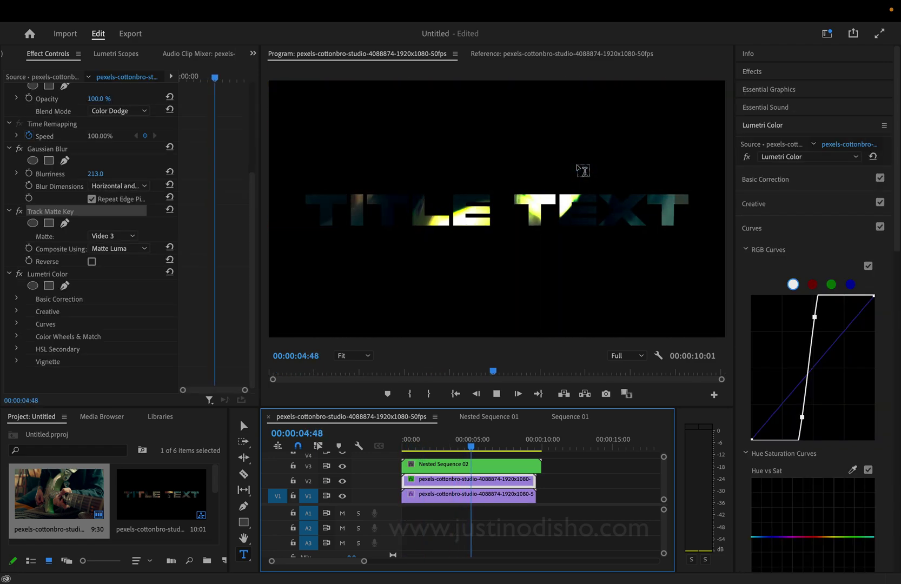